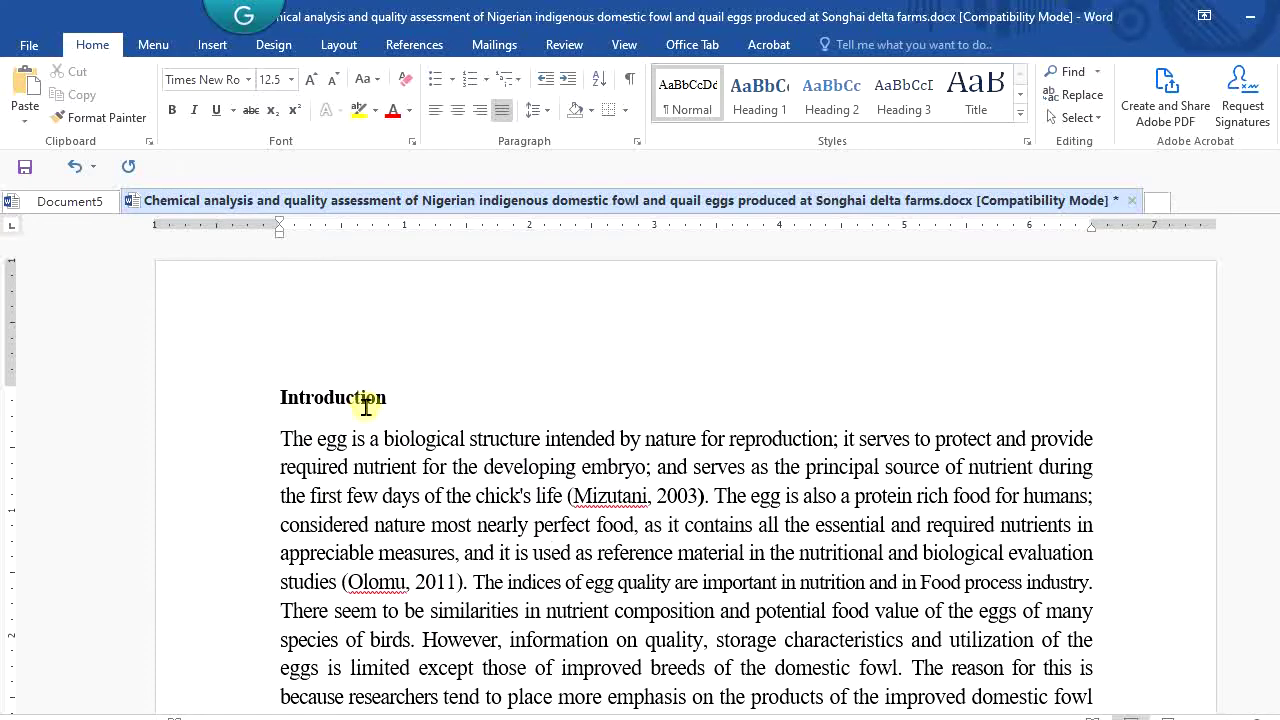
# - Select the opening text of the first paragraph from "The egg is" through the 2011 citation, and clear the selection
pyautogui.moveTo(270, 443); pyautogui.dragTo(468, 573)
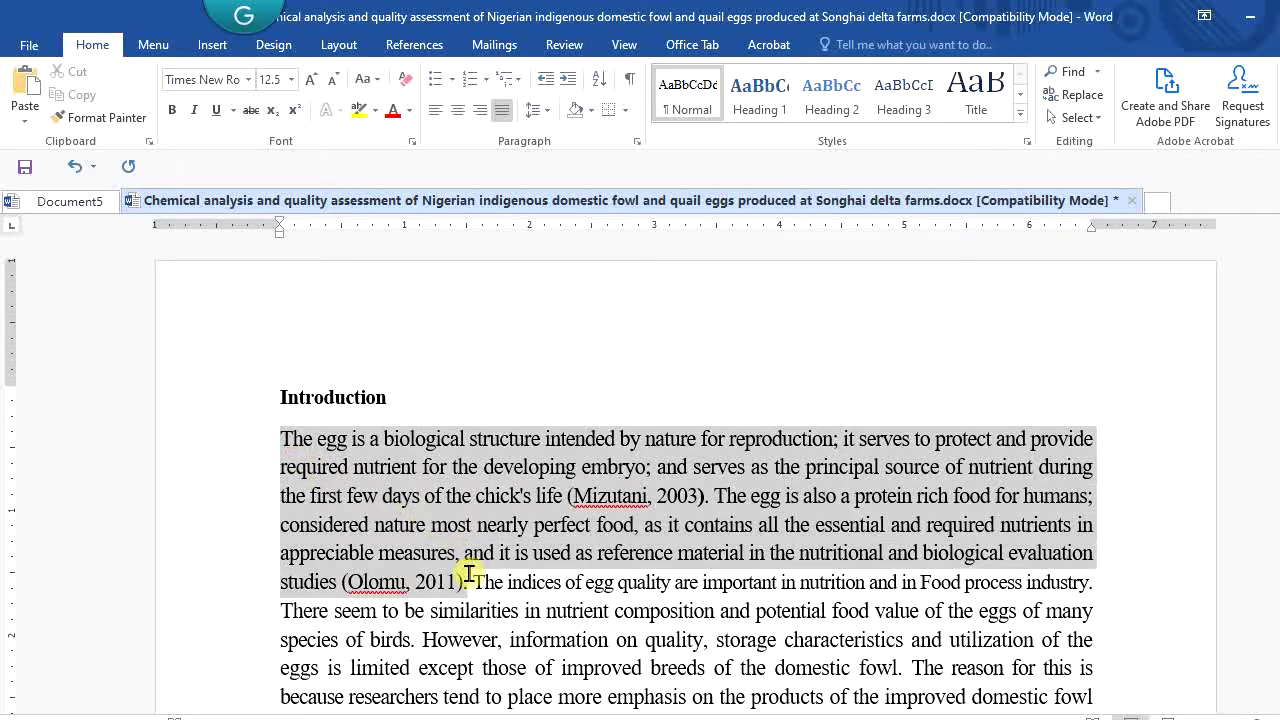
pyautogui.moveTo(468, 573); pyautogui.dragTo(468, 573)
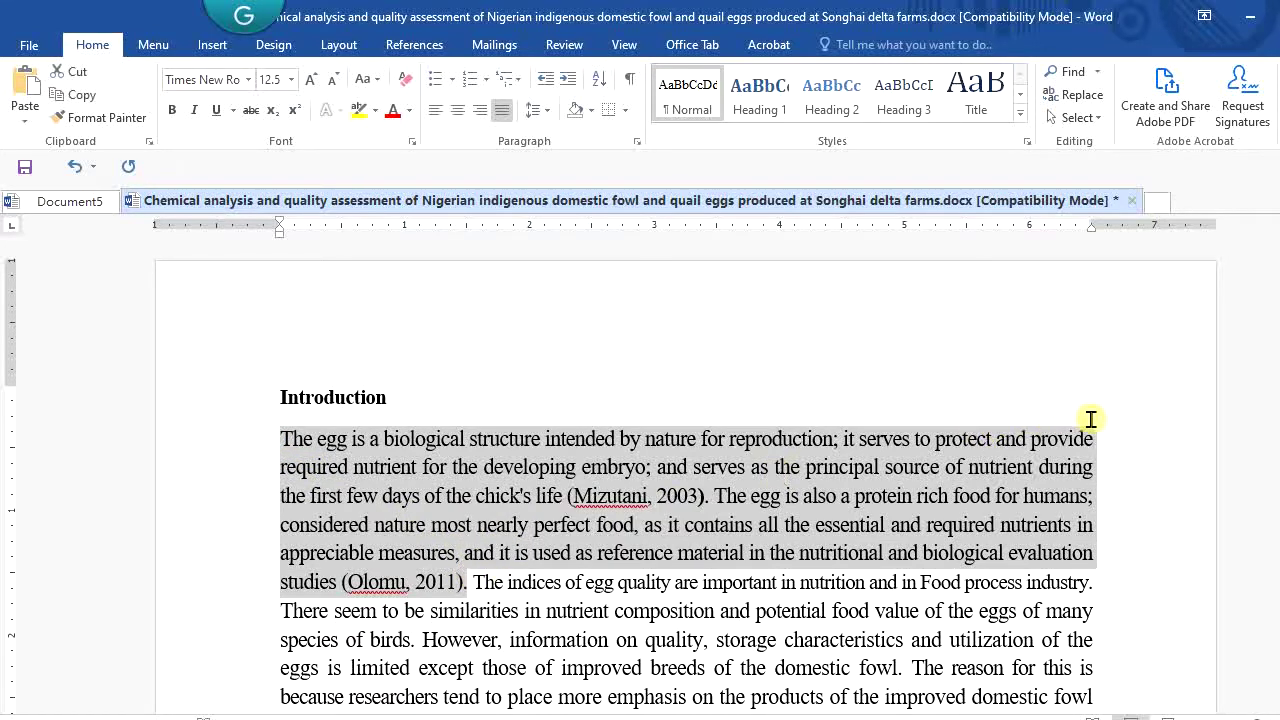
pyautogui.click(1014, 442)
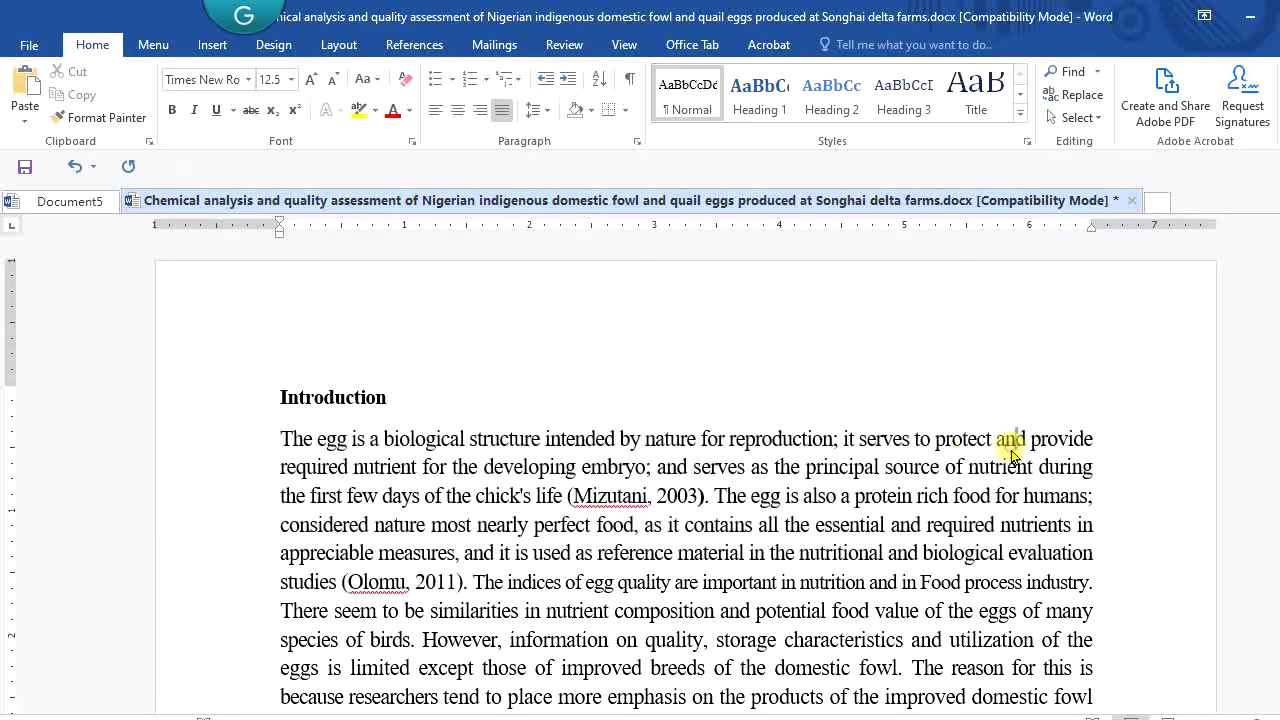
# - Starting before "The egg", extend a selection line by line and character by character through the period after the 2011 citation, and deselect
pyautogui.click(281, 439)
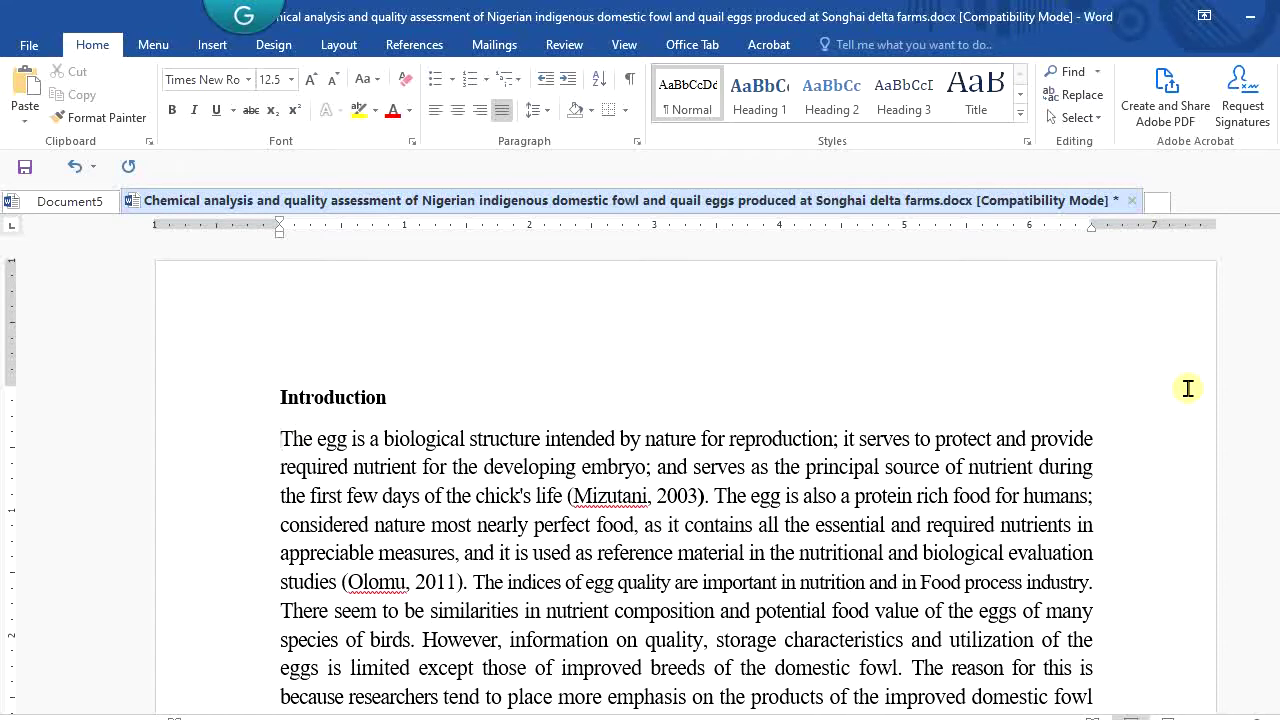
pyautogui.hotkey('shift', 'Down')
pyautogui.hotkey('shift', 'Down')
pyautogui.hotkey('shift', 'Down')
pyautogui.hotkey('shift', 'Down')
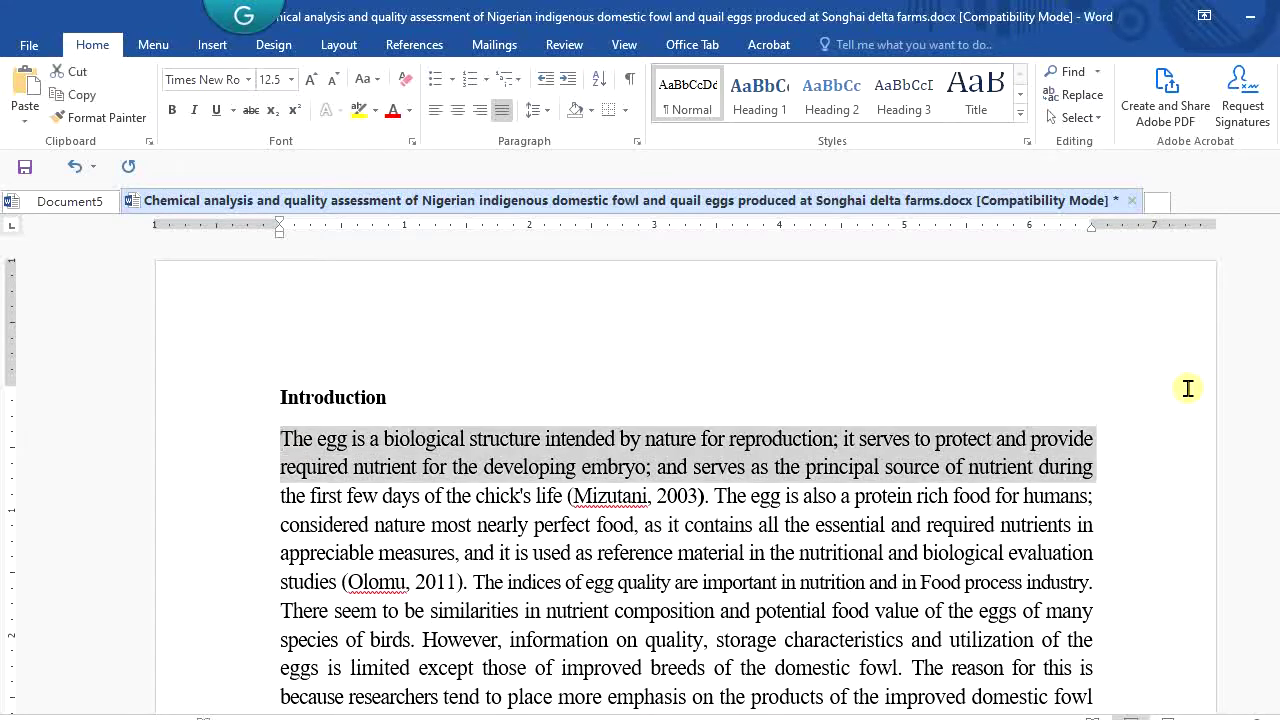
pyautogui.hotkey('shift', 'Down')
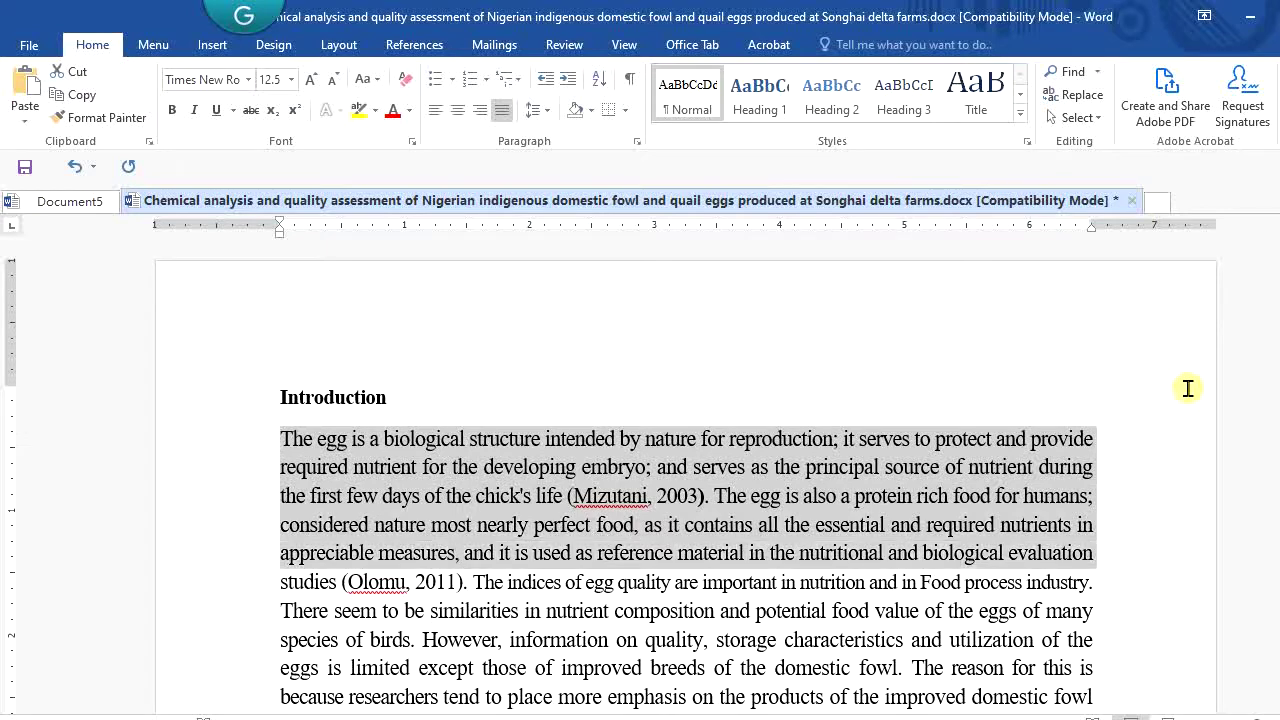
pyautogui.hotkey('shift', 'Right')
pyautogui.hotkey('shift', 'Right')
pyautogui.hotkey('shift', 'Right')
pyautogui.hotkey('shift', 'Right')
pyautogui.hotkey('shift', 'Right')
pyautogui.hotkey('shift', 'Right')
pyautogui.hotkey('shift', 'Right')
pyautogui.hotkey('shift', 'Right')
pyautogui.hotkey('shift', 'Right')
pyautogui.hotkey('shift', 'Right')
pyautogui.hotkey('shift', 'Right')
pyautogui.hotkey('shift', 'Right')
pyautogui.hotkey('shift', 'Right')
pyautogui.hotkey('shift', 'Right')
pyautogui.hotkey('shift', 'Right')
pyautogui.hotkey('shift', 'Right')
pyautogui.hotkey('shift', 'Right')
pyautogui.hotkey('shift', 'Right')
pyautogui.hotkey('shift', 'Right')
pyautogui.hotkey('shift', 'Right')
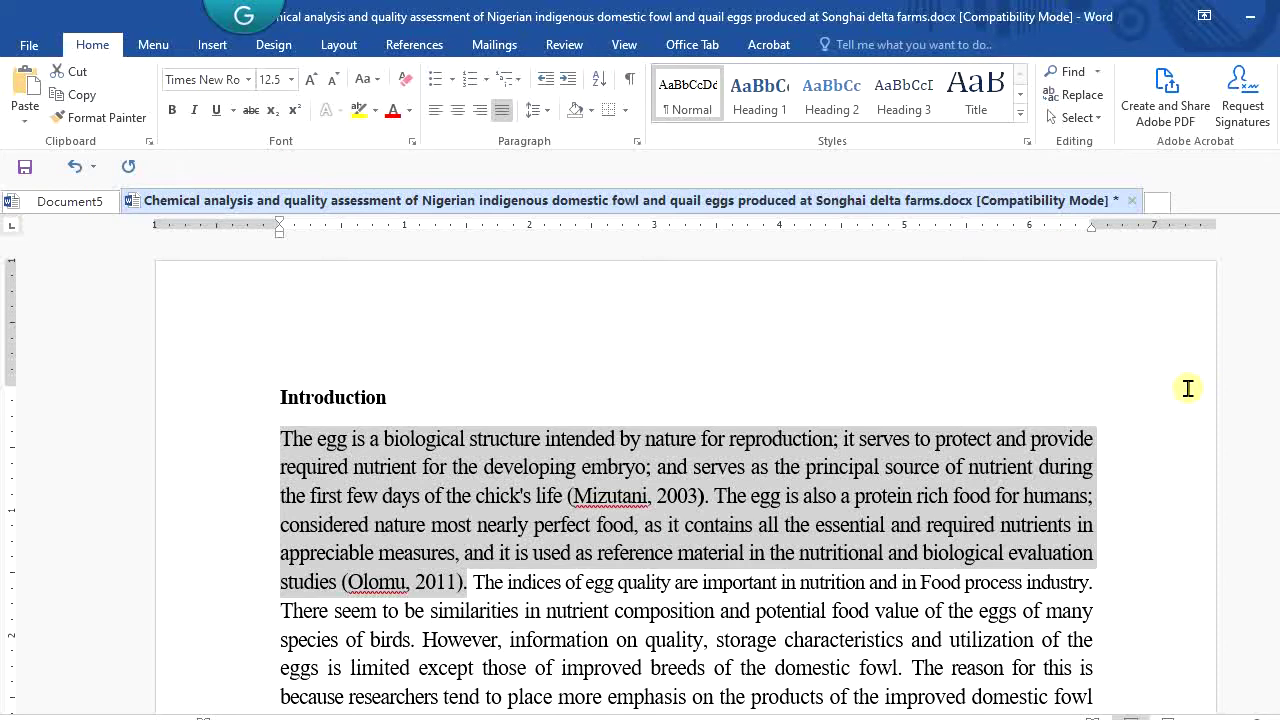
pyautogui.click(722, 346)
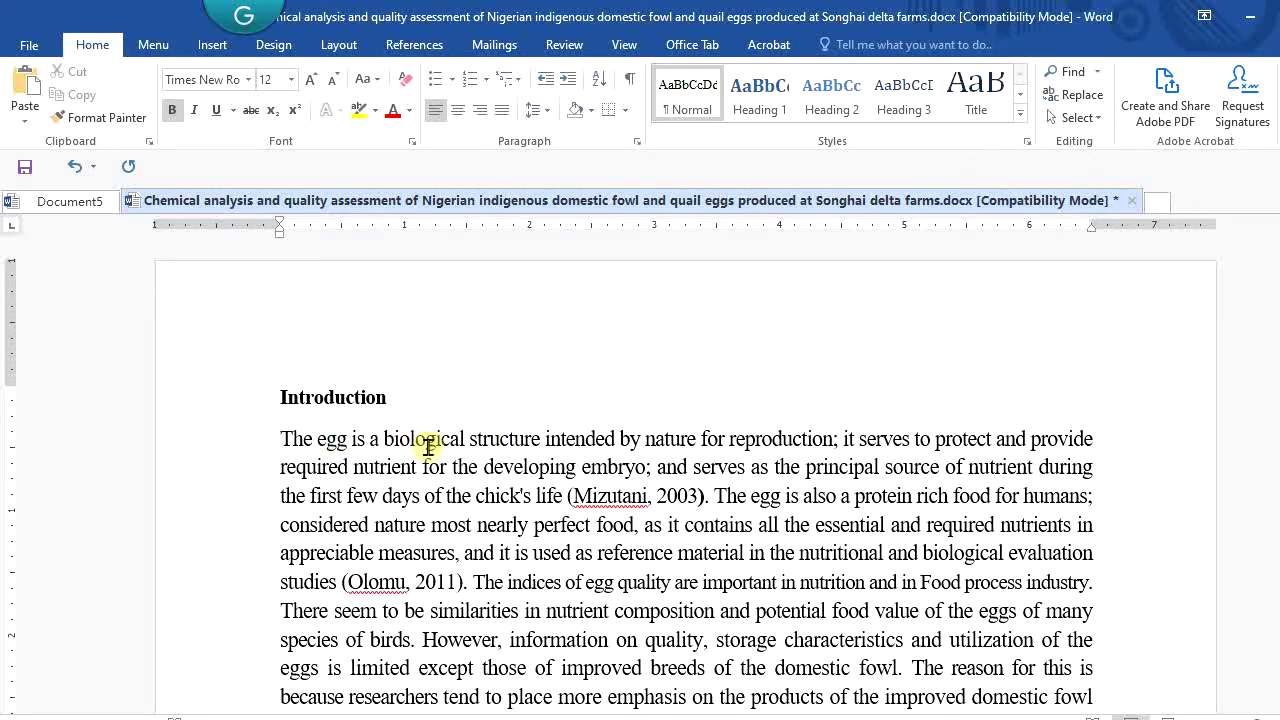
# - Select the first line of the opening paragraph and, separately, the Introduction heading line, clearing each selection
pyautogui.click(252, 448)
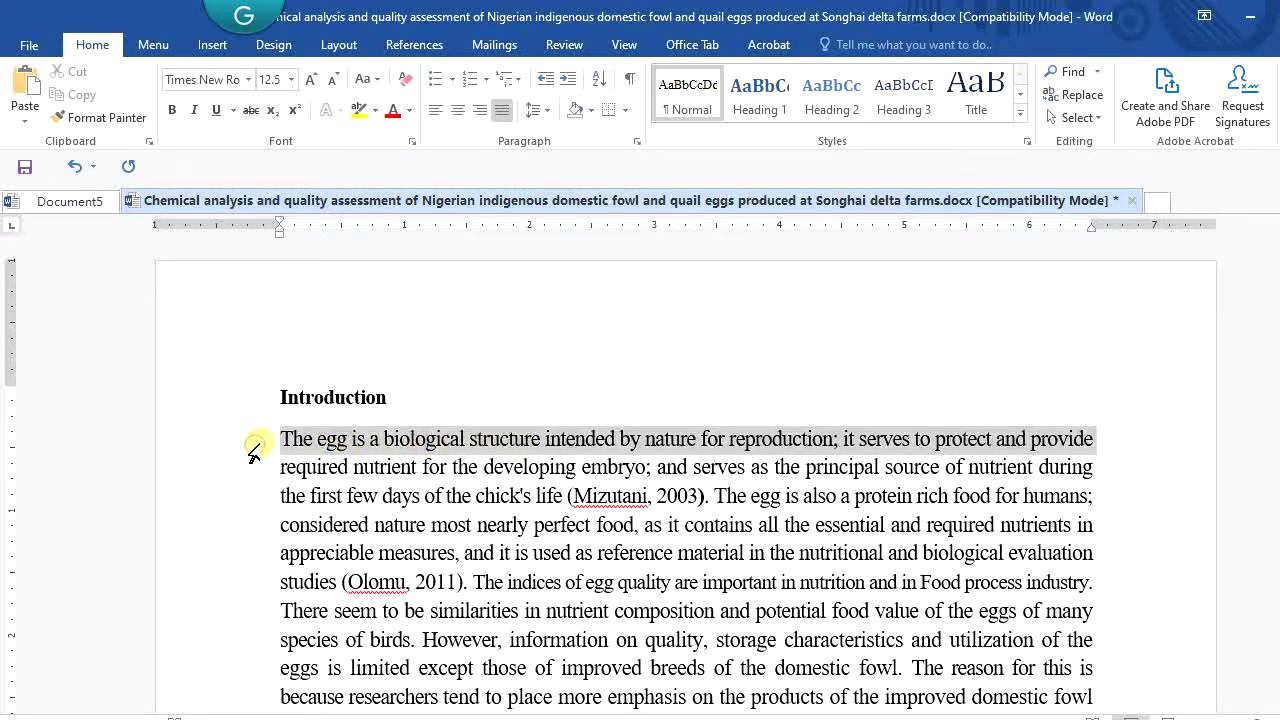
pyautogui.moveTo(340, 438); pyautogui.dragTo(1084, 434)
pyautogui.click(942, 358)
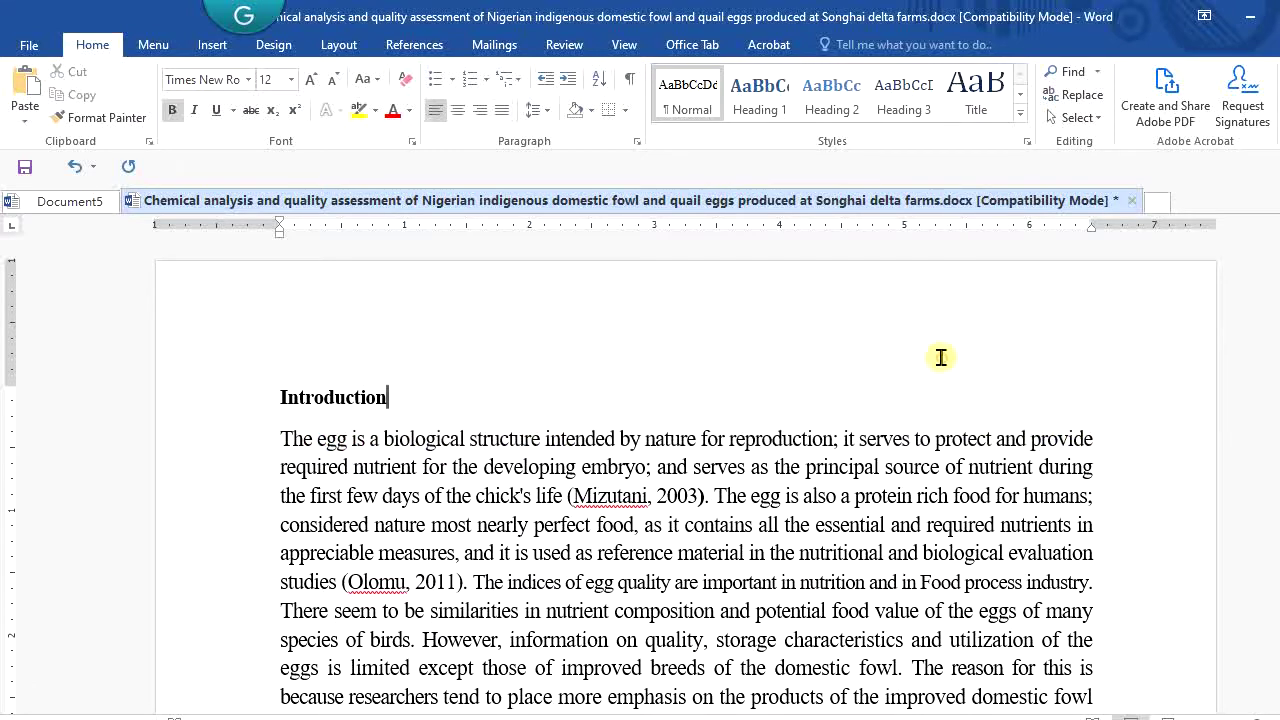
pyautogui.click(189, 450)
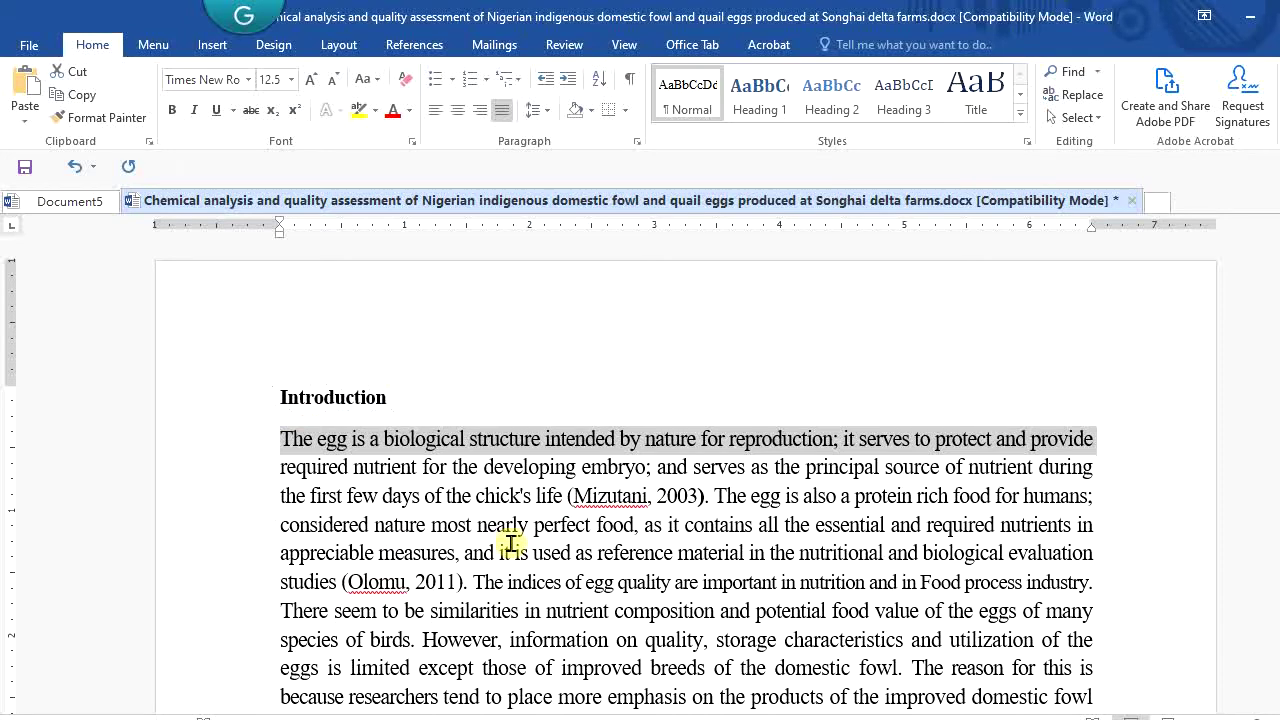
pyautogui.click(194, 400)
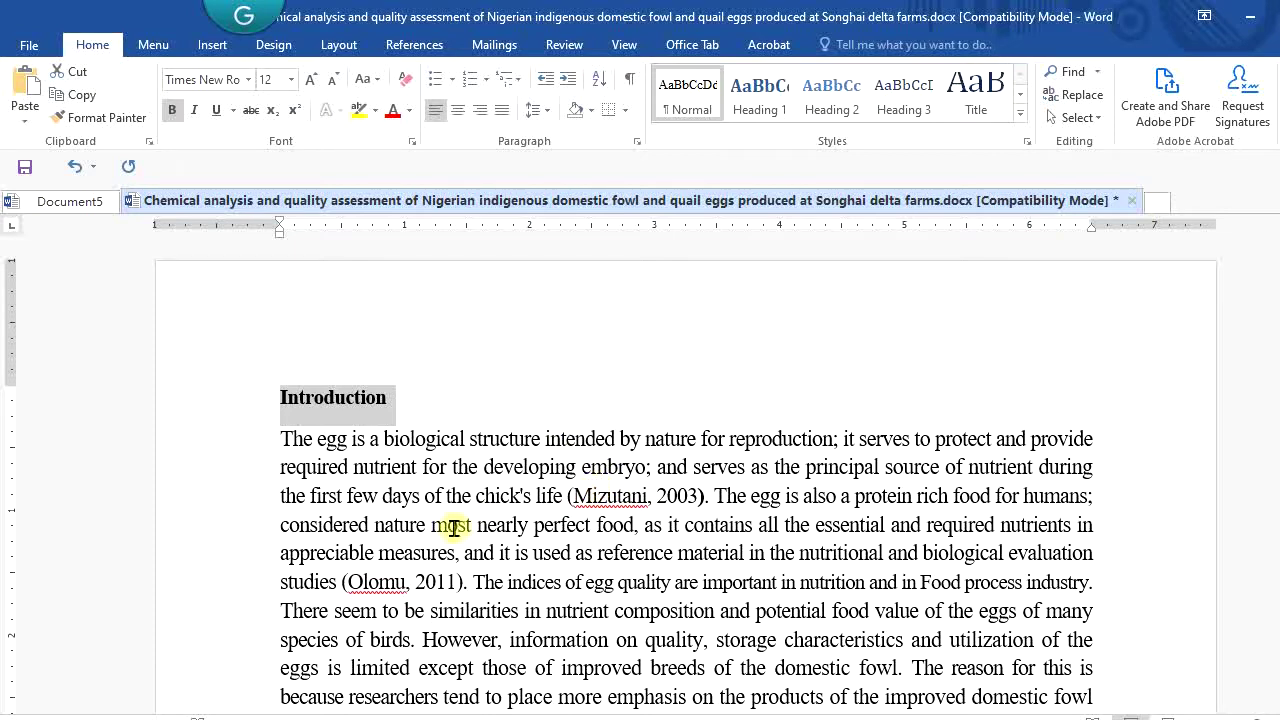
pyautogui.click(537, 525)
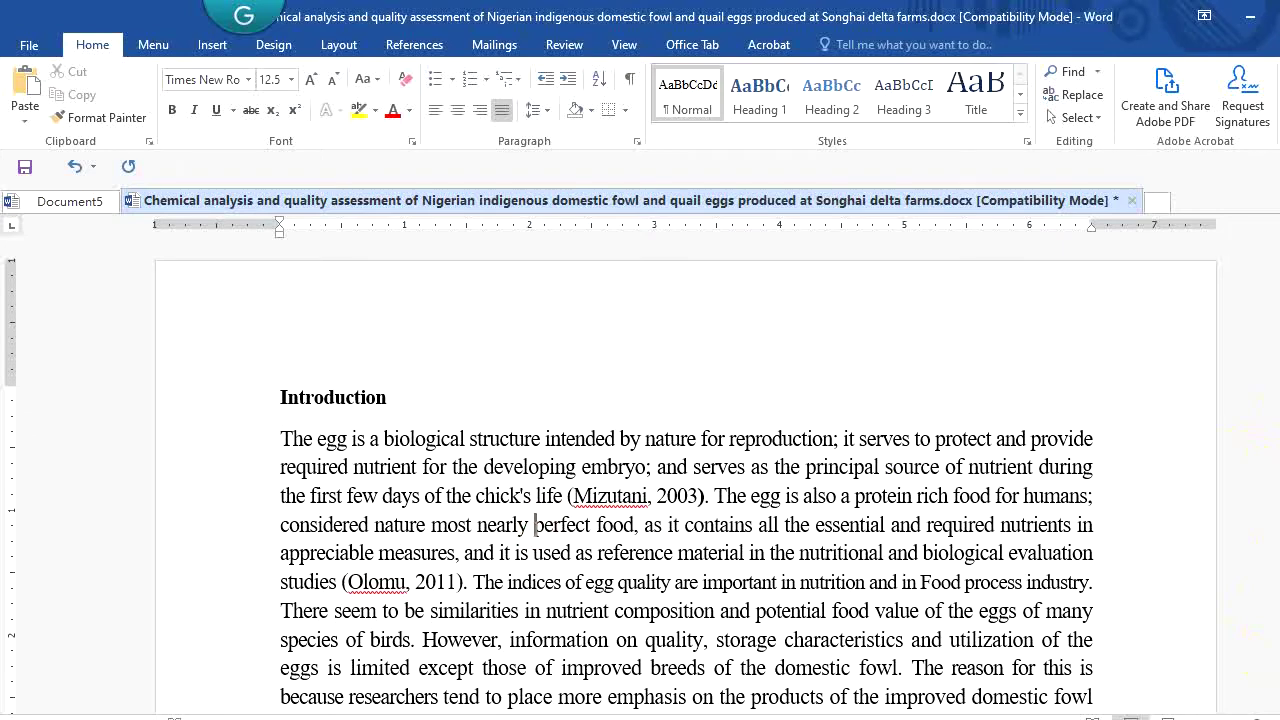
# - Select the text from "The egg is" through "indigenous domestic fowl [IDF].", review its extent, and deselect it
pyautogui.scroll(-2, 640, 480)
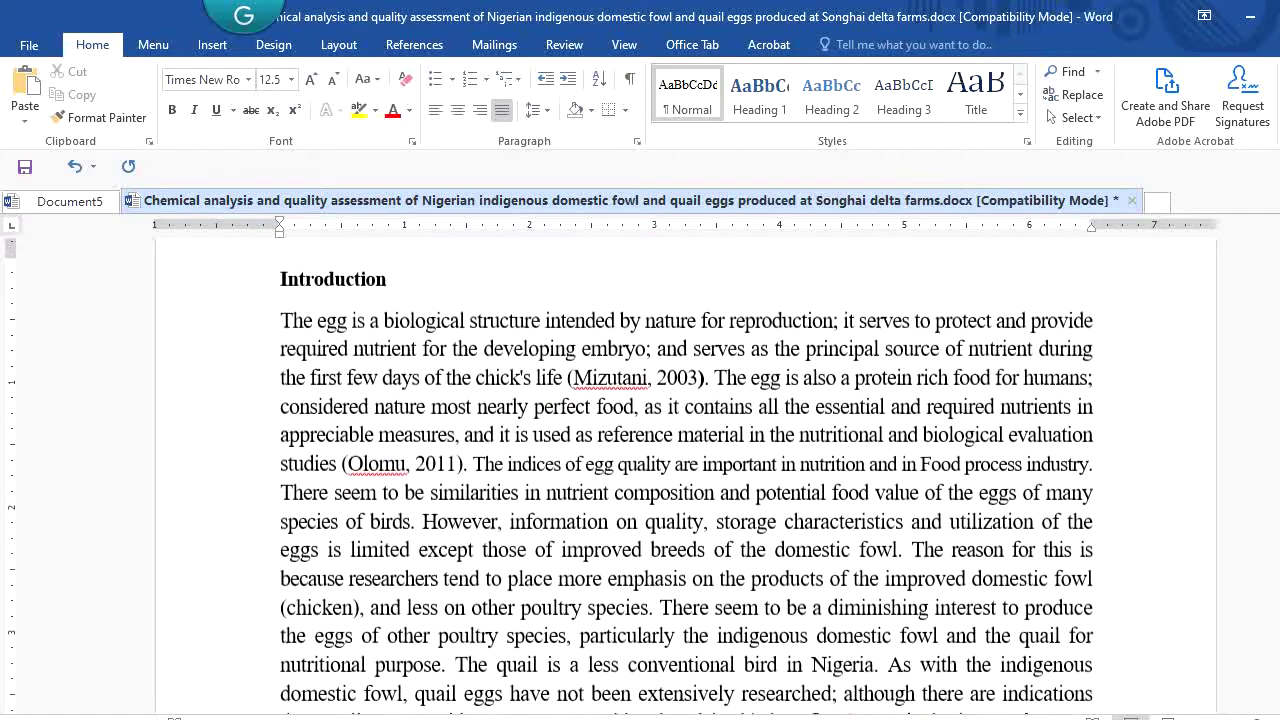
pyautogui.scroll(-1, 640, 480)
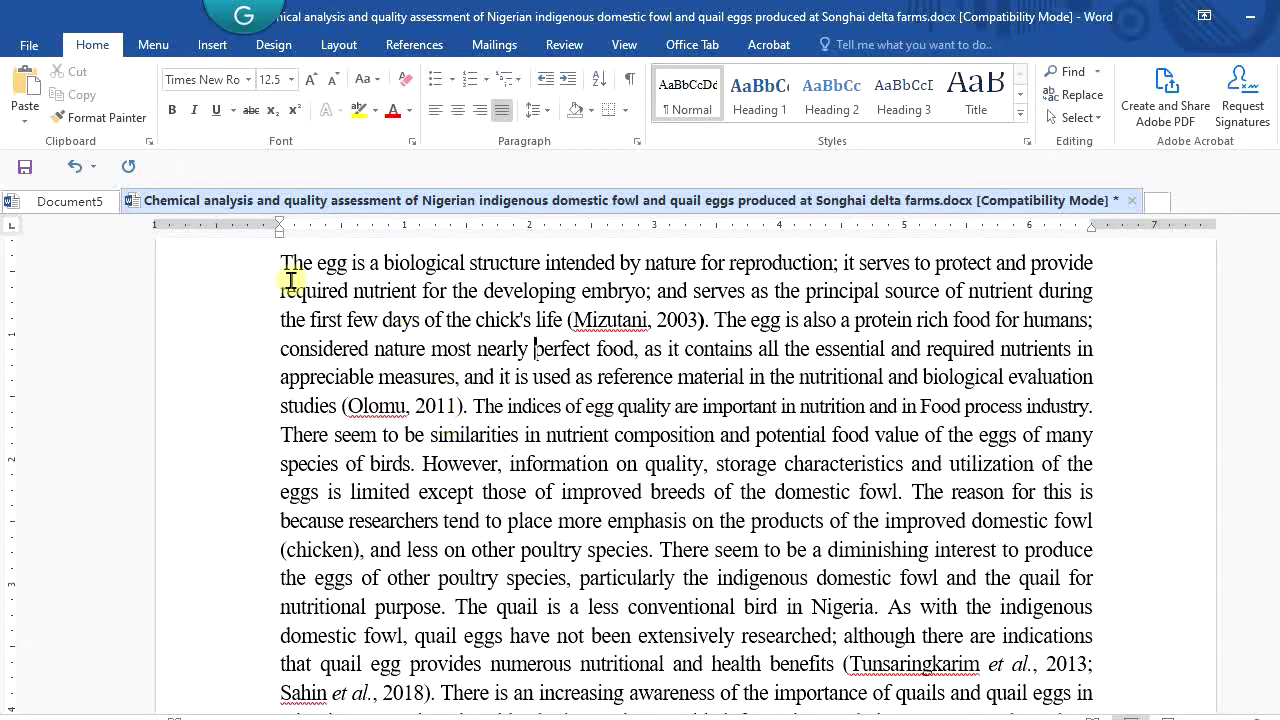
pyautogui.moveTo(272, 263); pyautogui.dragTo(866, 441)
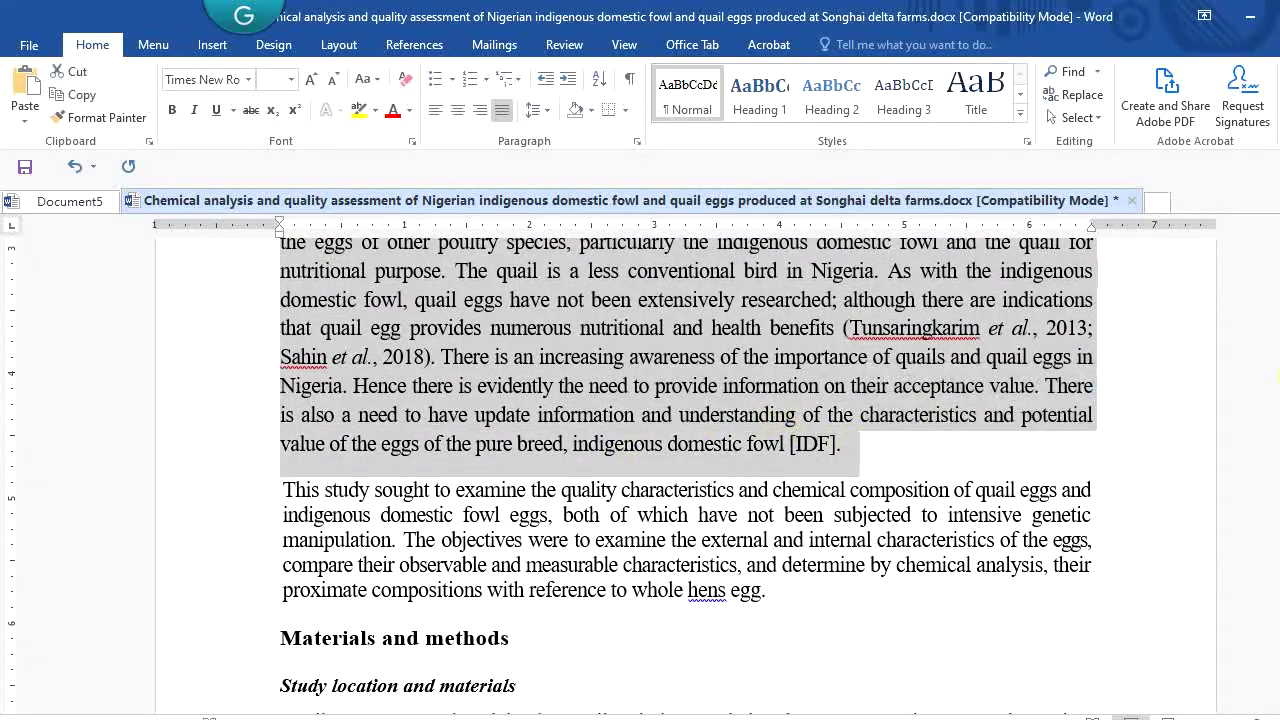
pyautogui.scroll(3, 688, 470)
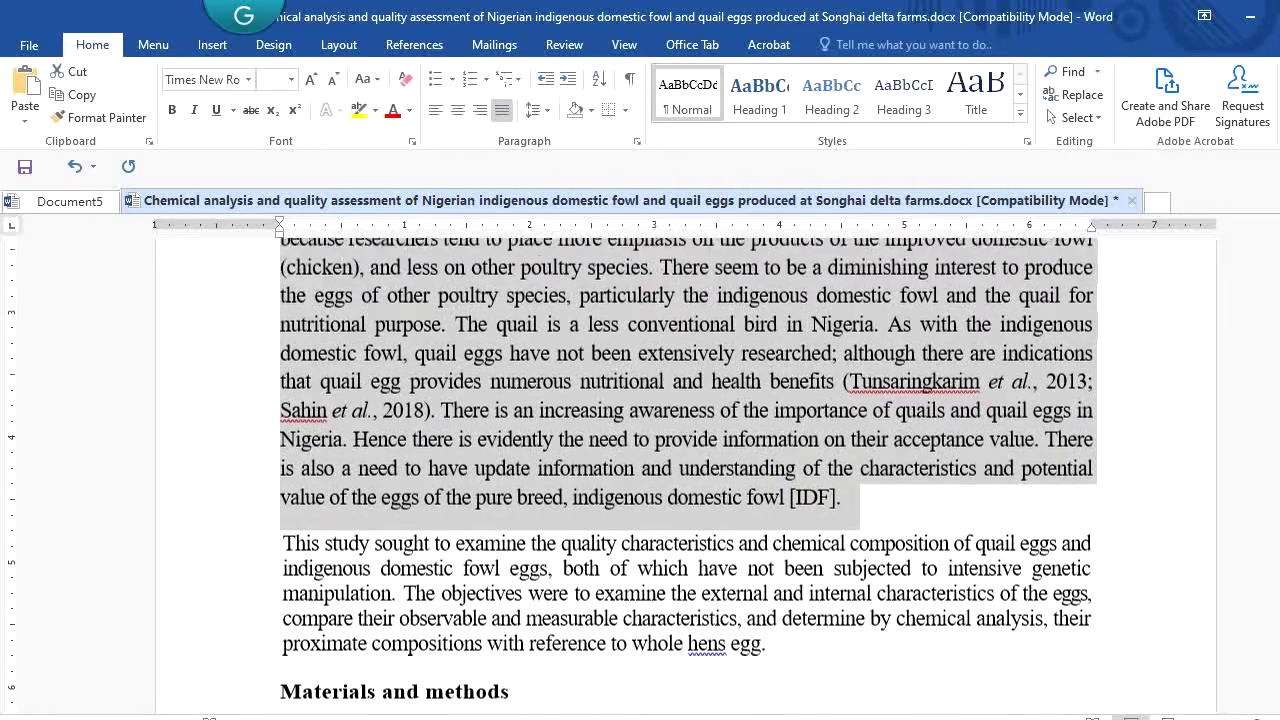
pyautogui.scroll(4, 688, 470)
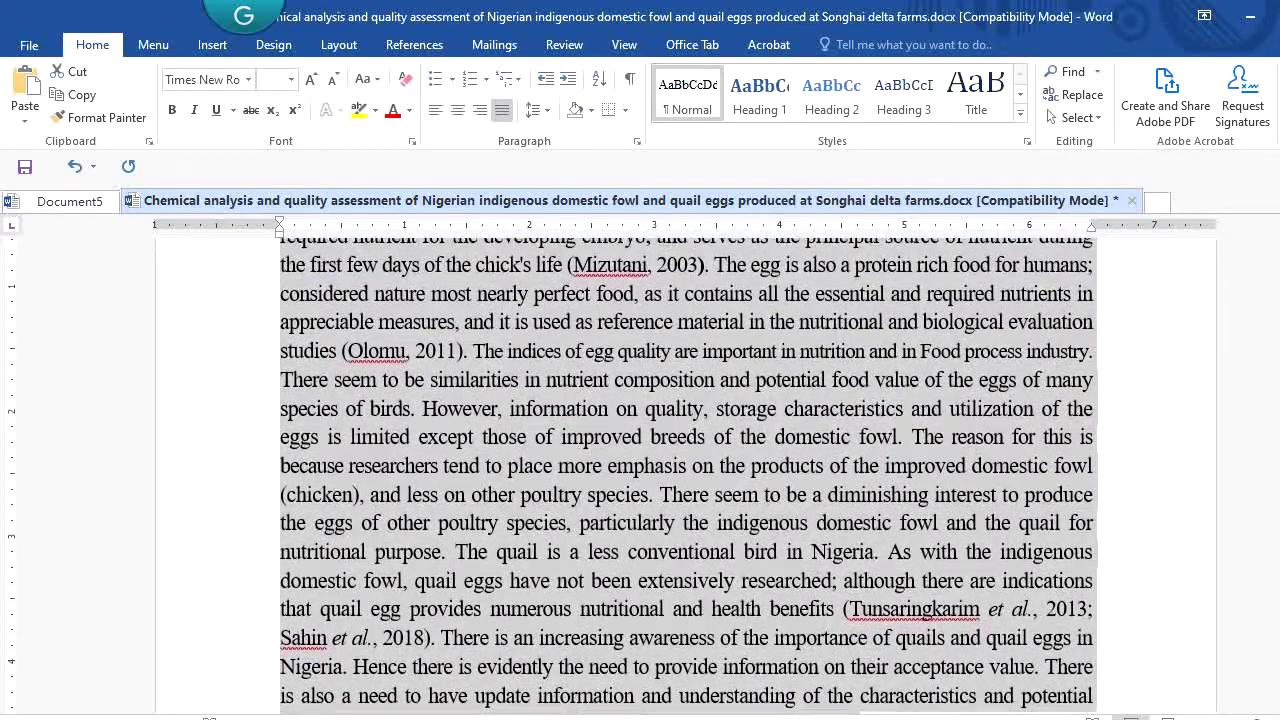
pyautogui.scroll(1, 718, 370)
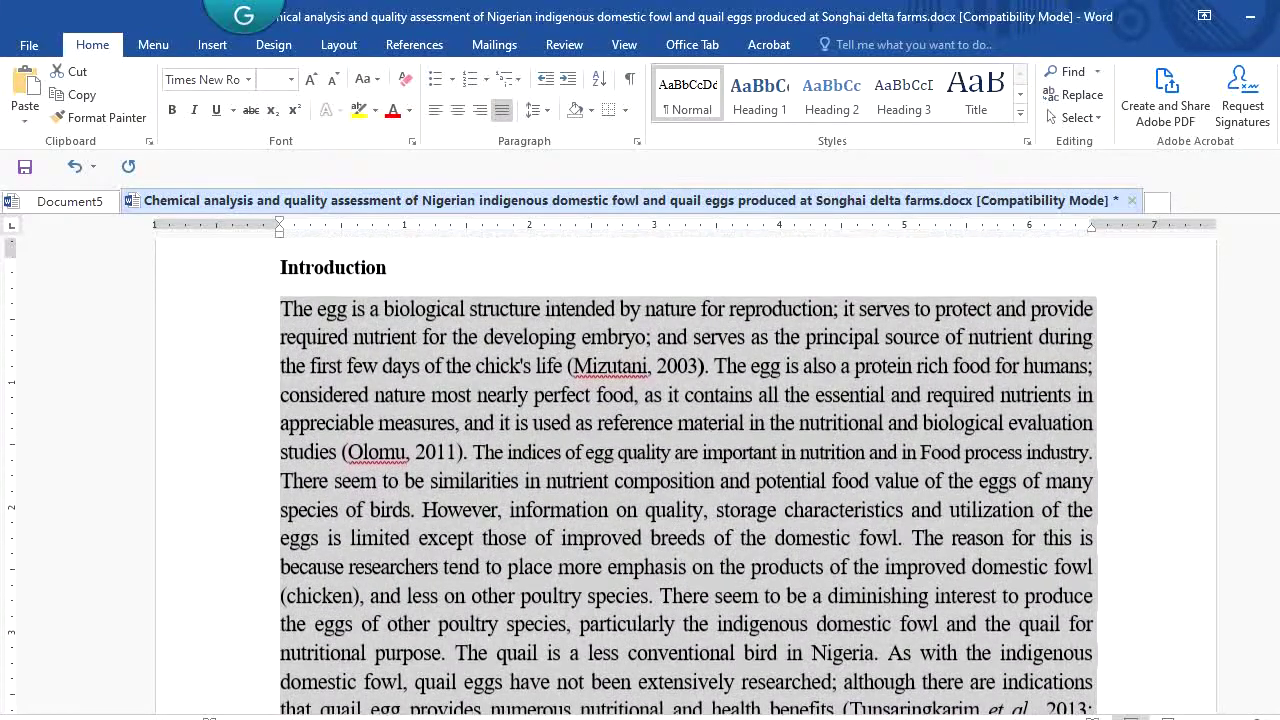
pyautogui.click(810, 425)
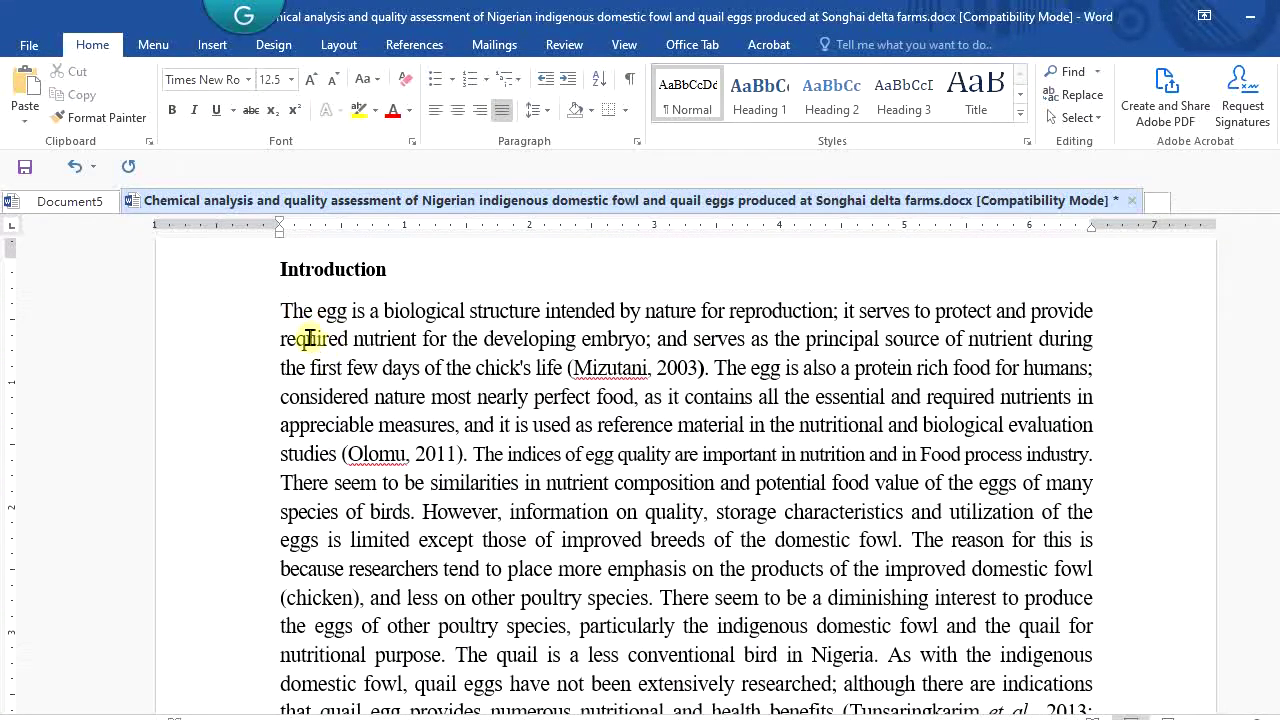
# - Select only the word "The" at the start of the first paragraph, and clear the selection
pyautogui.click(282, 312)
pyautogui.moveTo(282, 312); pyautogui.dragTo(313, 311)
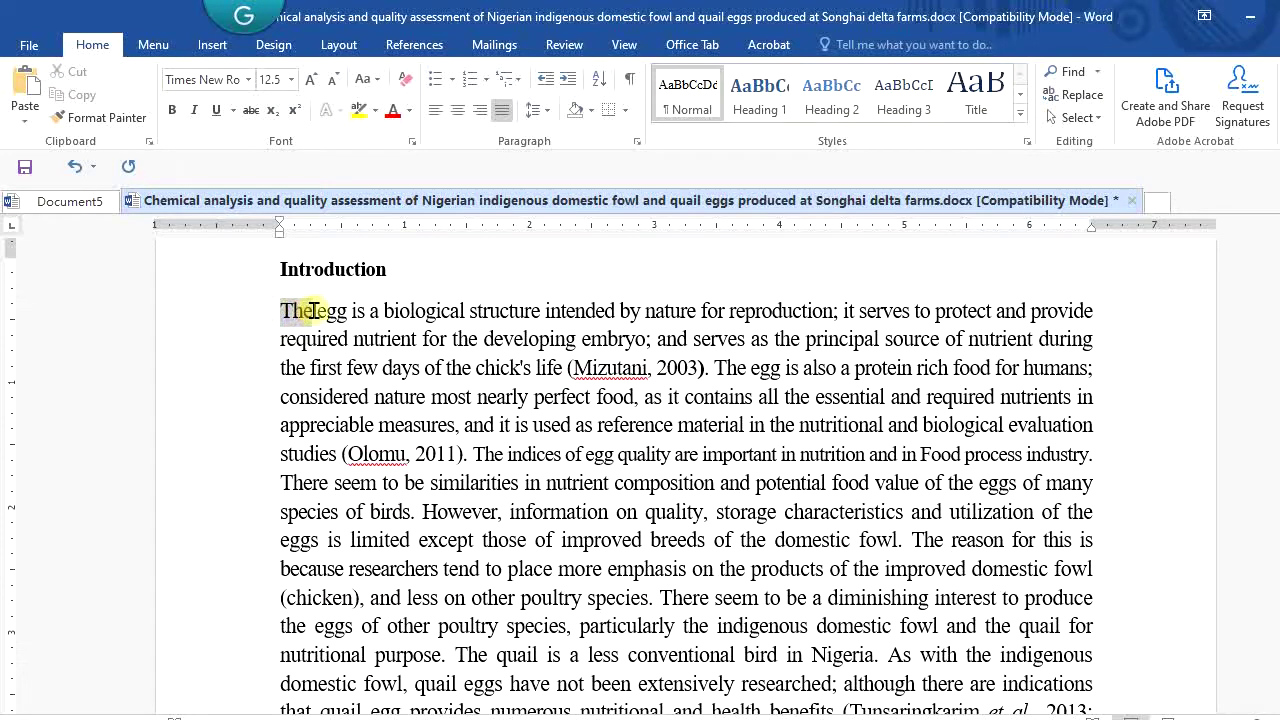
pyautogui.click(358, 597)
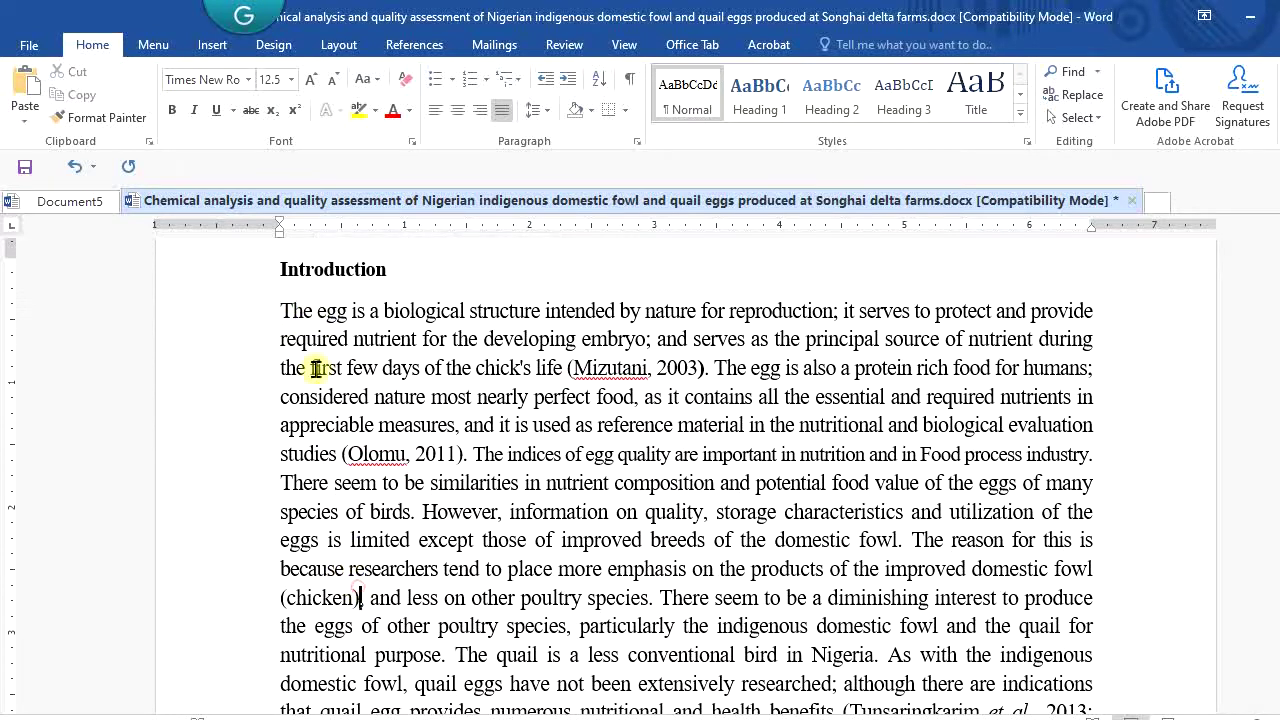
pyautogui.doubleClick(298, 308)
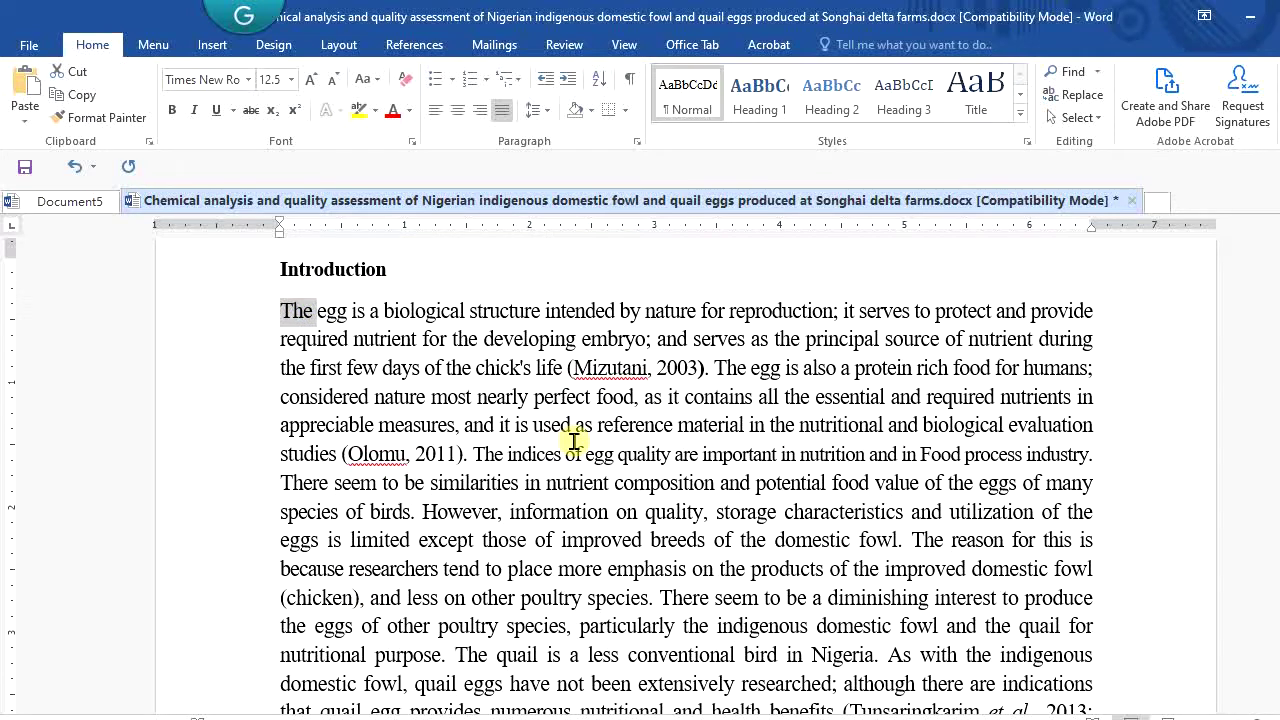
pyautogui.click(364, 340)
# - Select only the word "biological" in the first line of the opening paragraph
pyautogui.moveTo(381, 306); pyautogui.dragTo(466, 308)
pyautogui.click(411, 310)
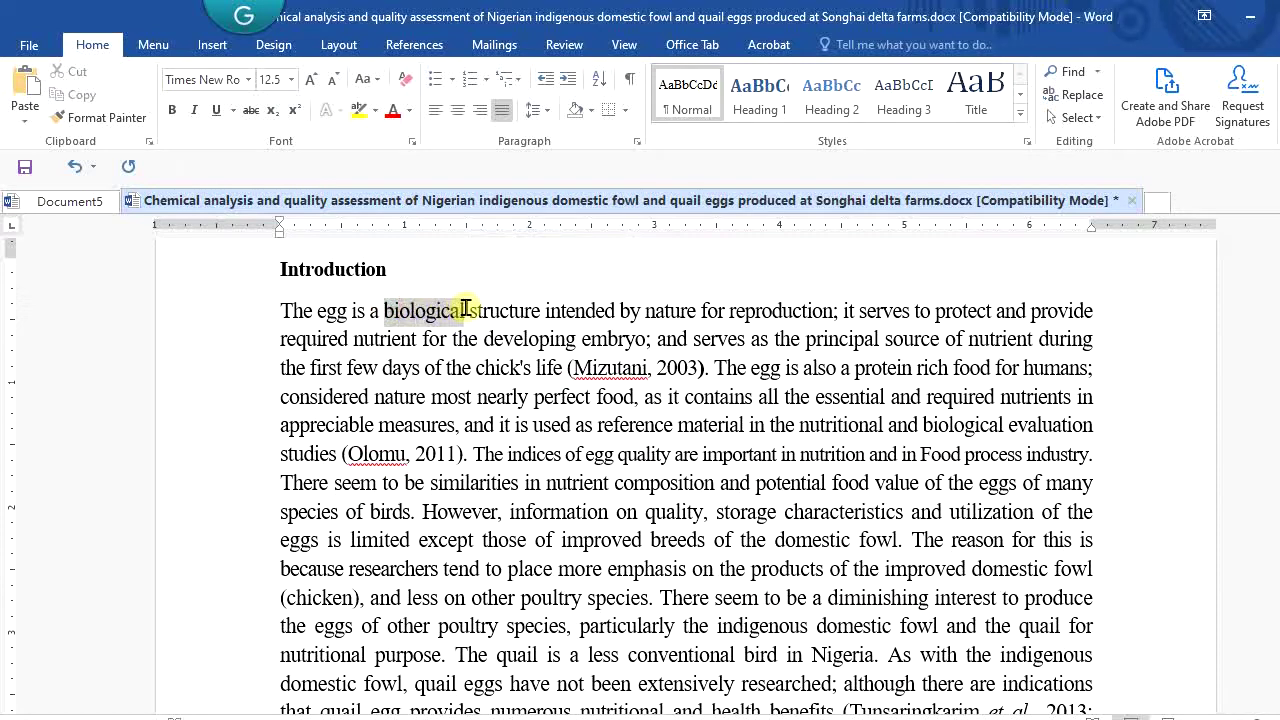
pyautogui.click(438, 510)
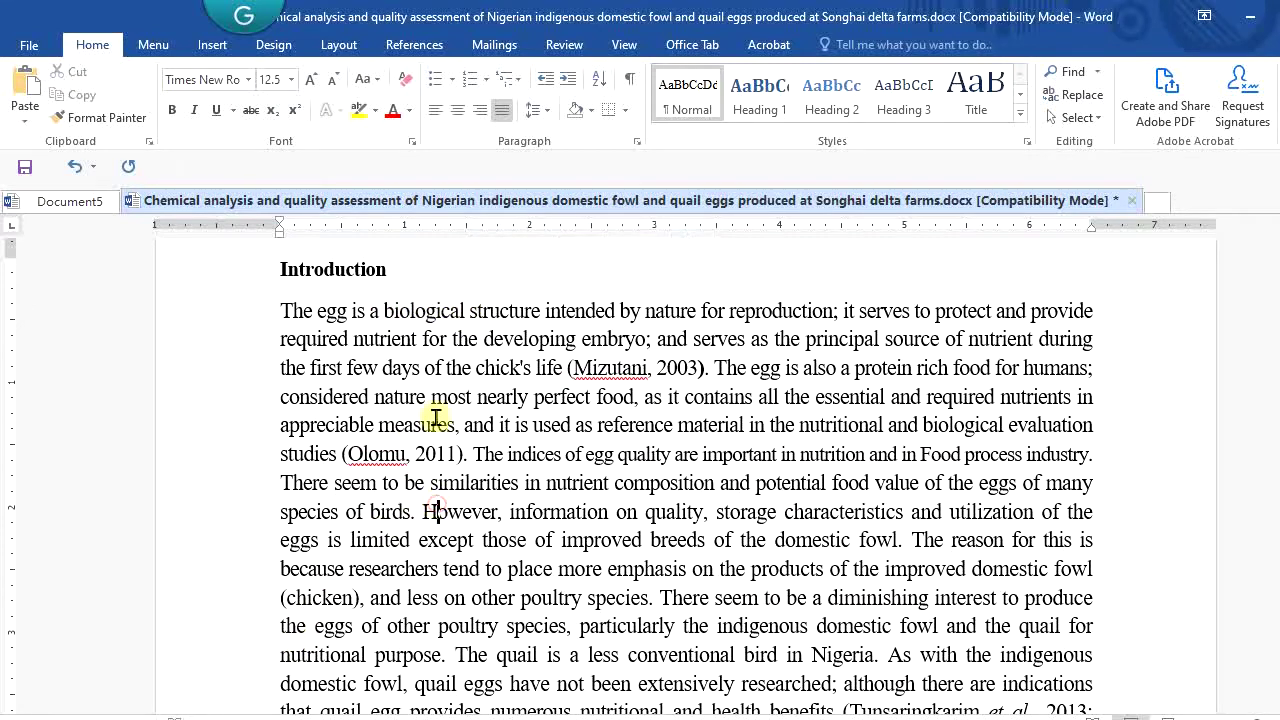
pyautogui.tripleClick(430, 305)
pyautogui.click(433, 310)
pyautogui.doubleClick(432, 310)
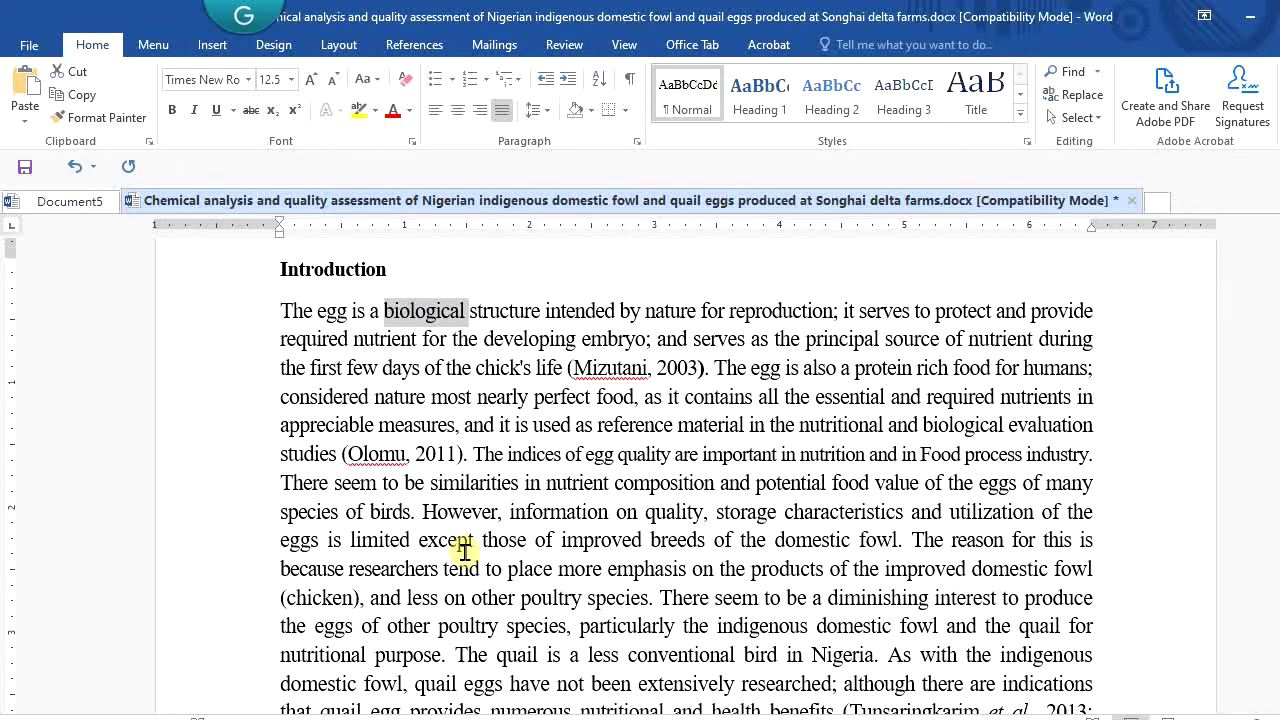
# - Select the whole opening paragraph from within the word "structure", check where it ends, and clear the selection
pyautogui.click(494, 318)
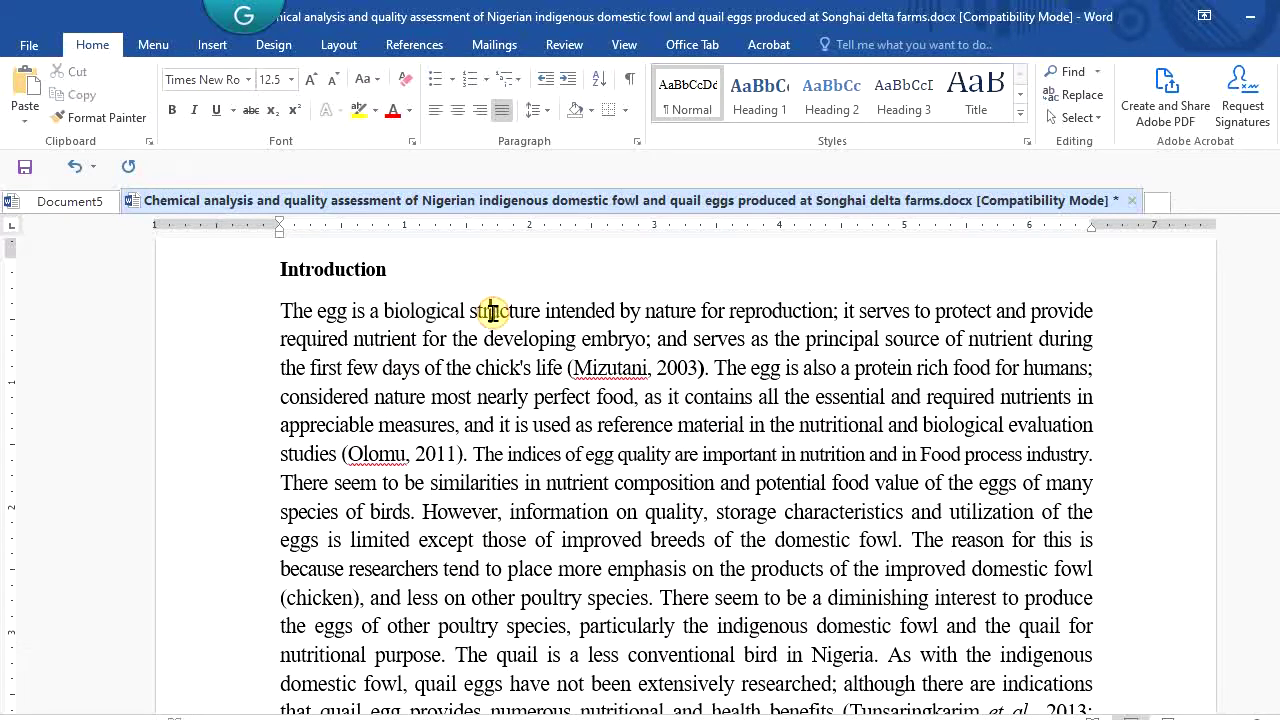
pyautogui.doubleClick(494, 318)
pyautogui.tripleClick(494, 318)
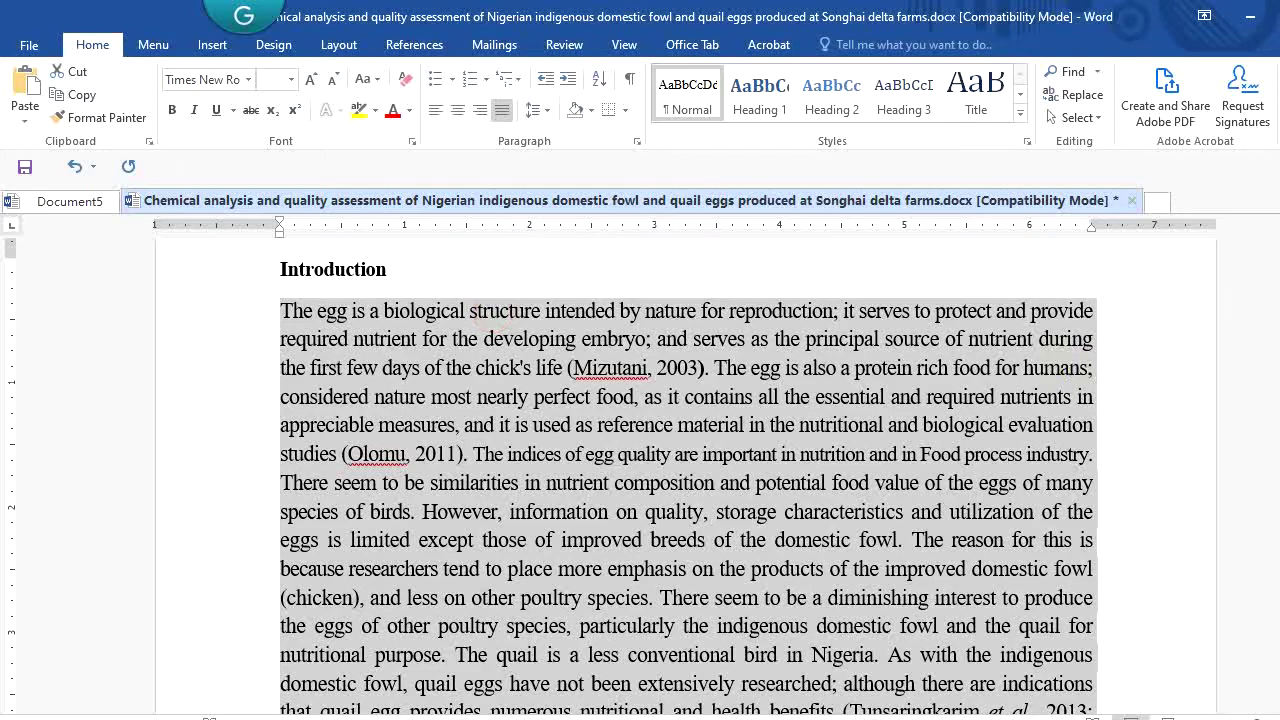
pyautogui.scroll(-6, 688, 470)
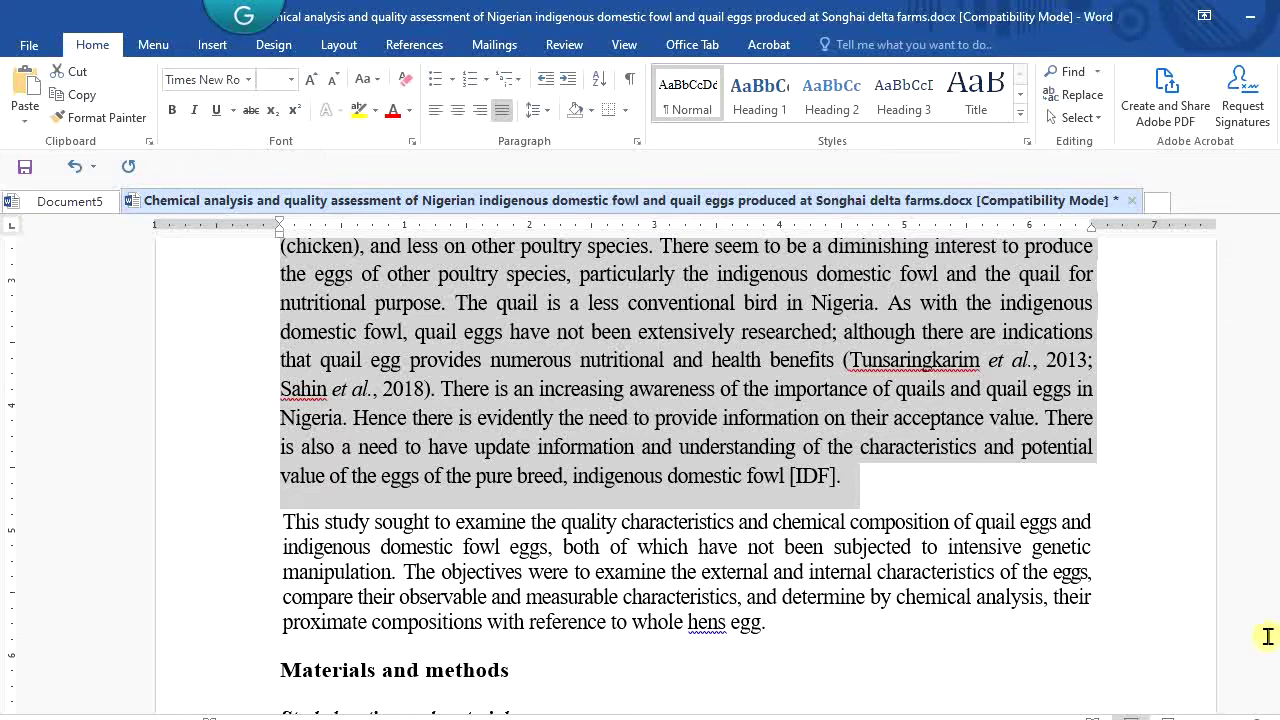
pyautogui.click(567, 331)
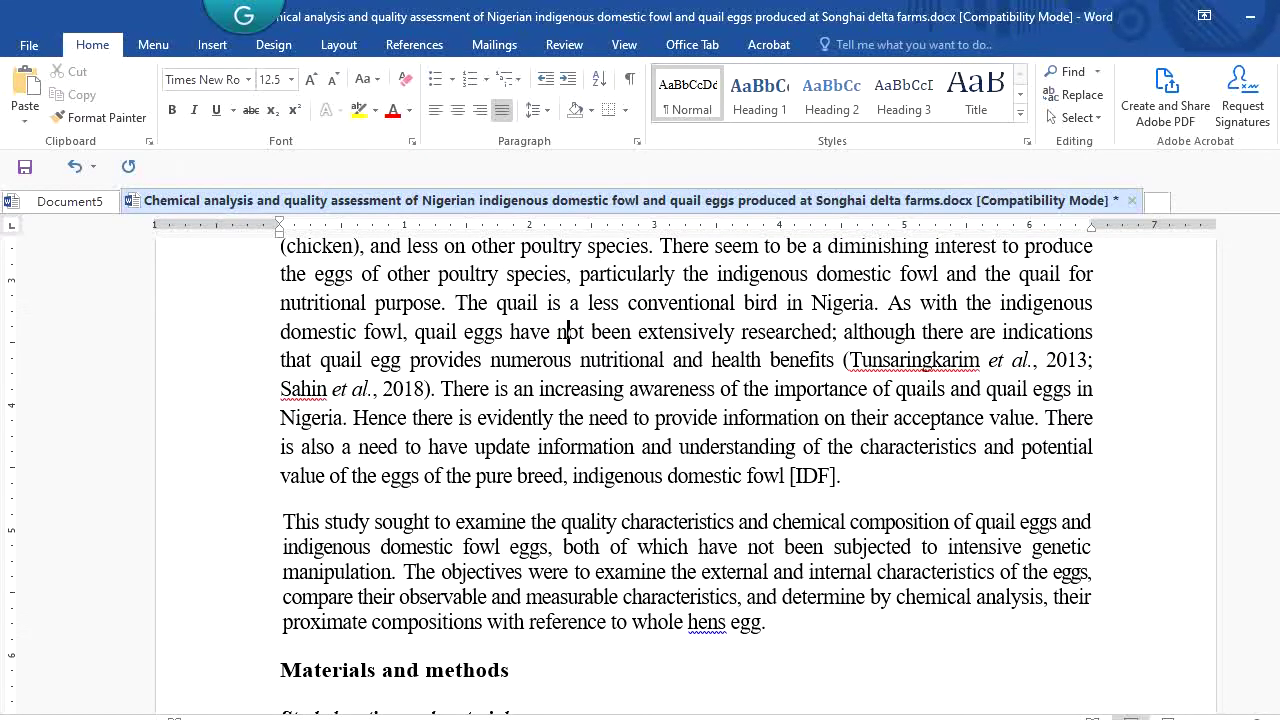
# - Select a continuous block of text from the Introduction heading downward across several pages, and clear the selection
pyautogui.scroll(8, 686, 470)
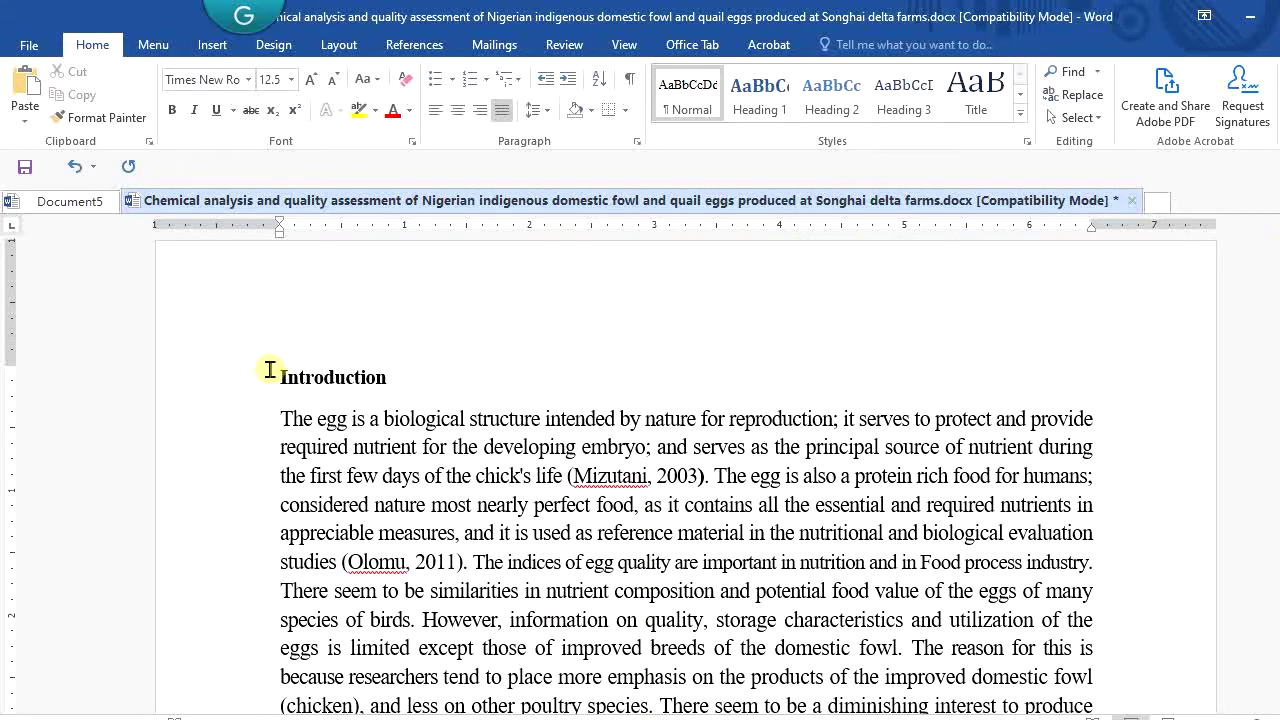
pyautogui.moveTo(270, 370); pyautogui.dragTo(450, 716)
pyautogui.click(617, 471)
pyautogui.scroll(-5, 617, 566)
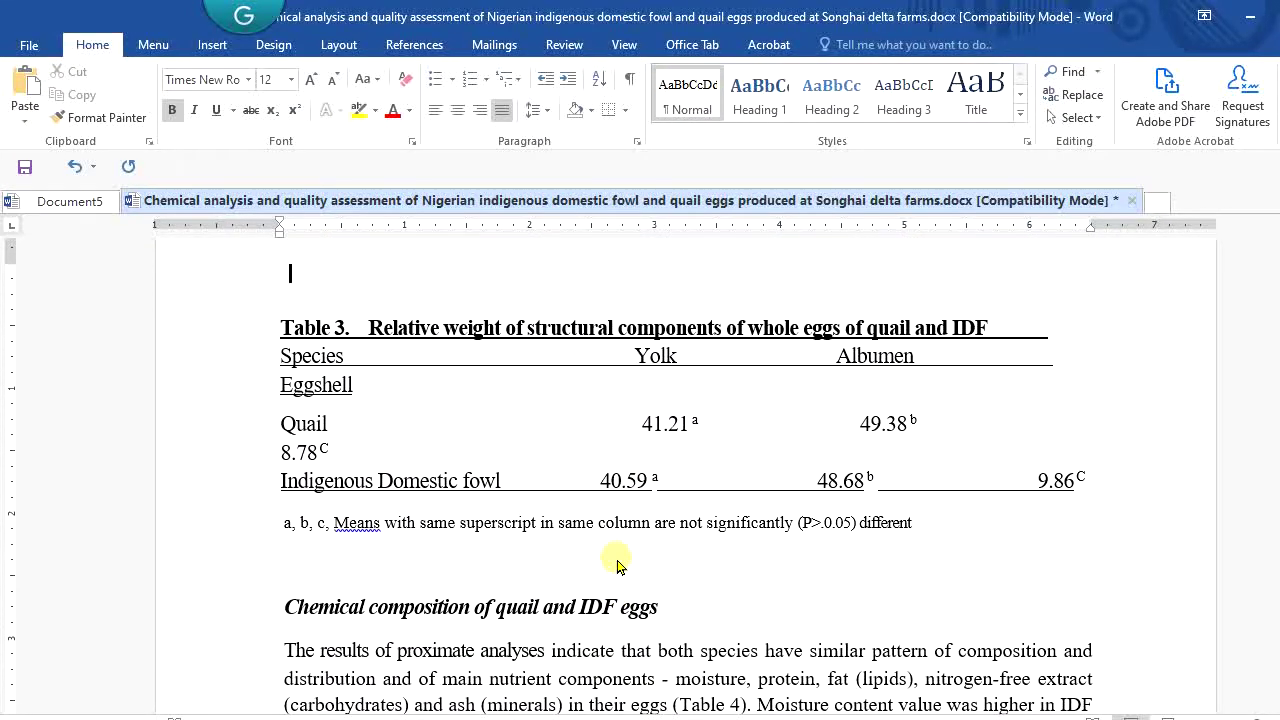
# - Select the entire content of the document at once, and clear the selection
pyautogui.hotkey('ctrl', 'a')
pyautogui.click(704, 489)
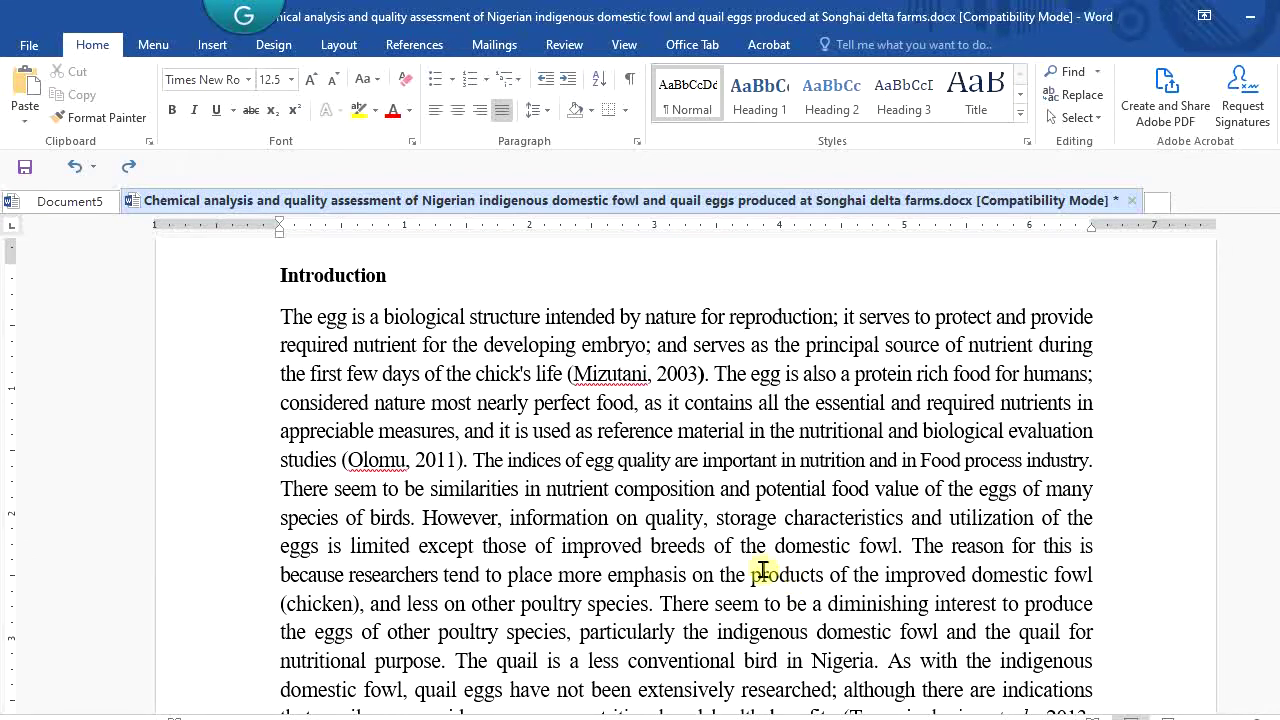
# - Select the continuous text from the start of the Introduction heading through the last body line of page 7
pyautogui.click(269, 257)
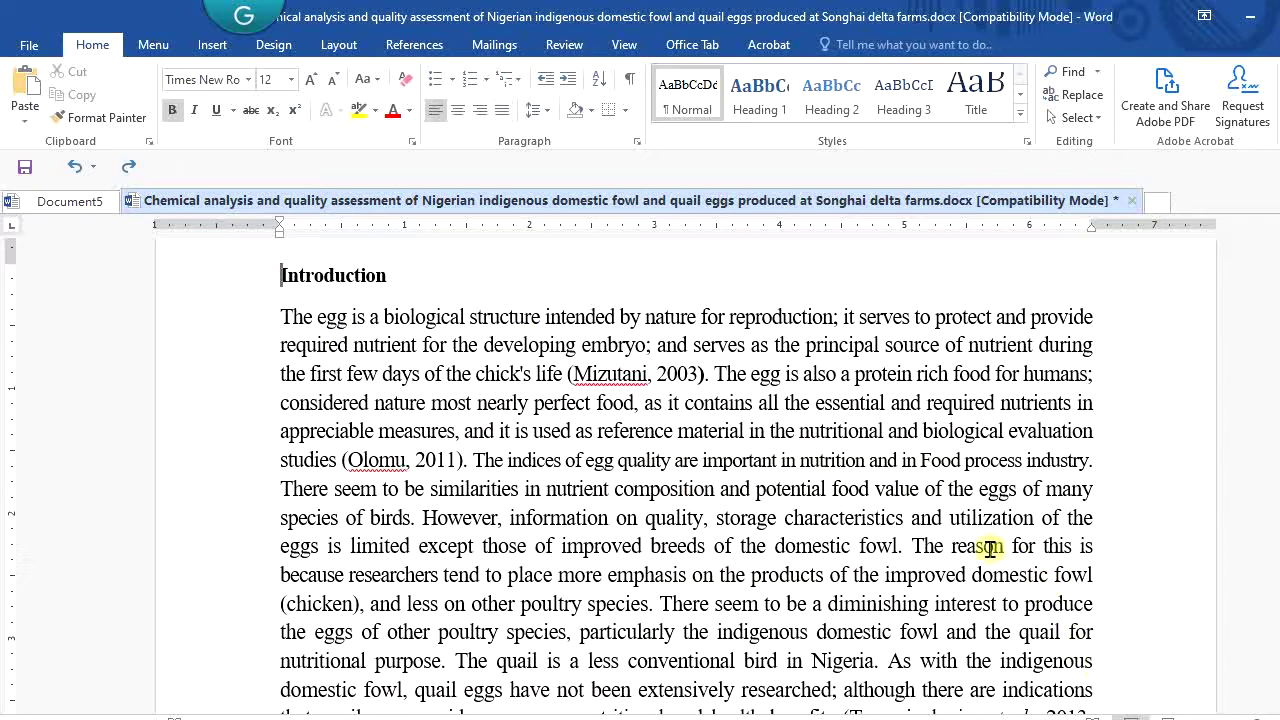
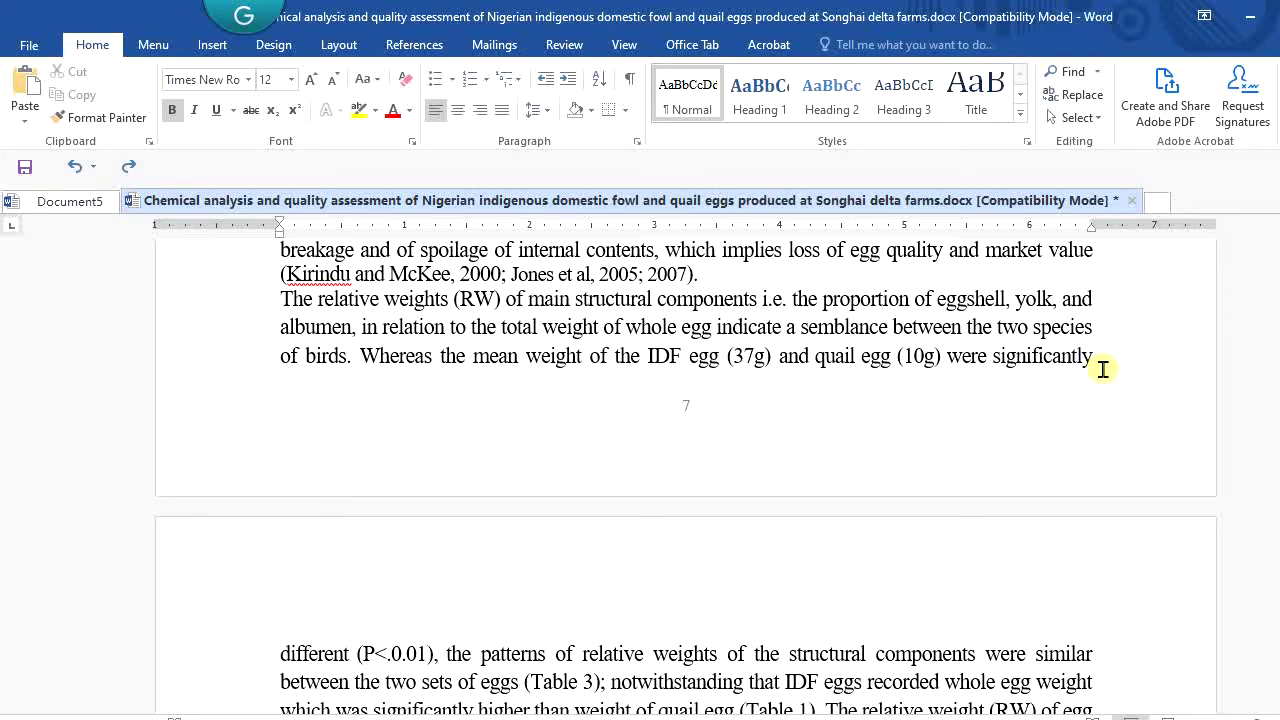
pyautogui.keyDown('shift'); pyautogui.click(1101, 370); pyautogui.keyUp('shift')
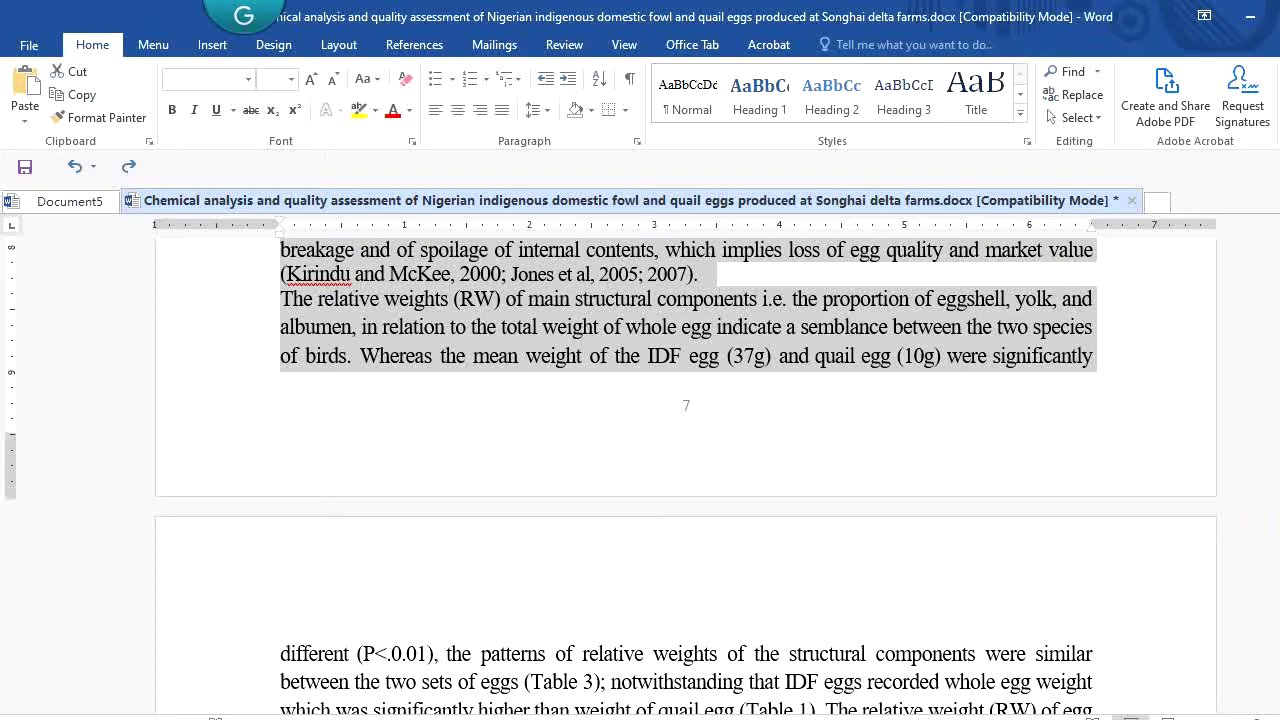
# - Review the selected range from the Introduction heading to the end of page 7, and clear the selection
pyautogui.scroll(20, 686, 476)
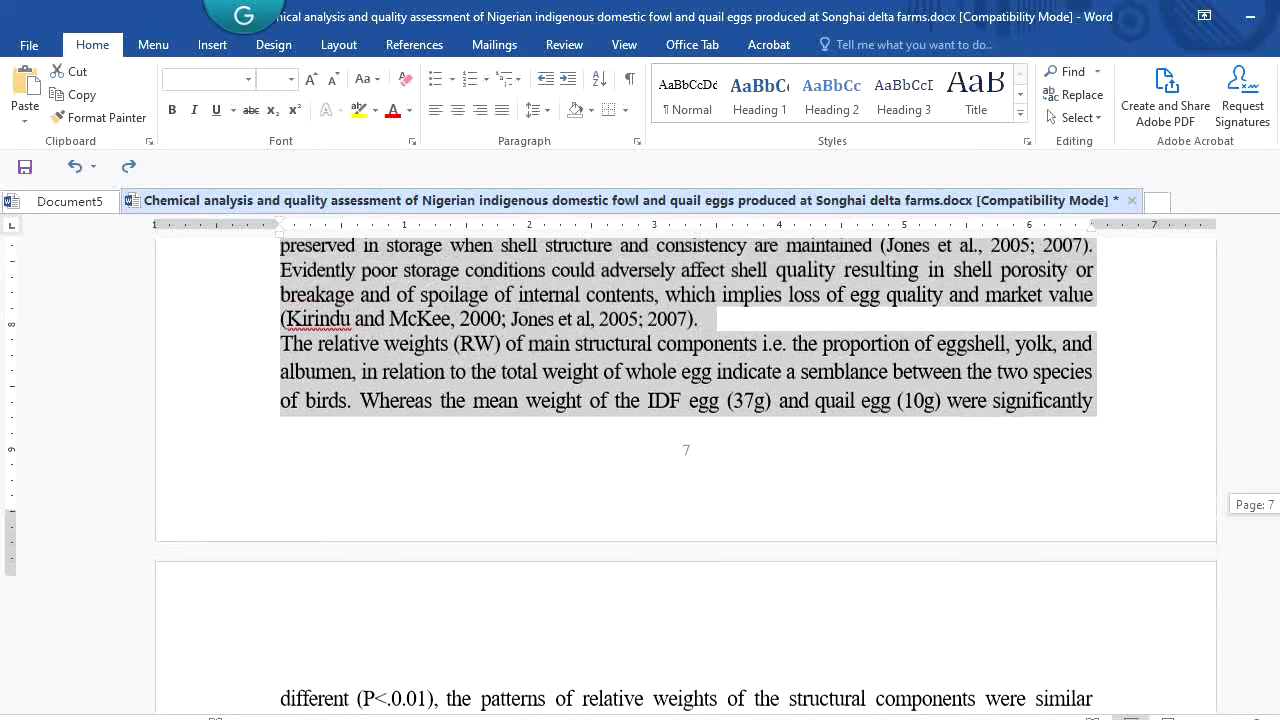
pyautogui.scroll(20, 686, 476)
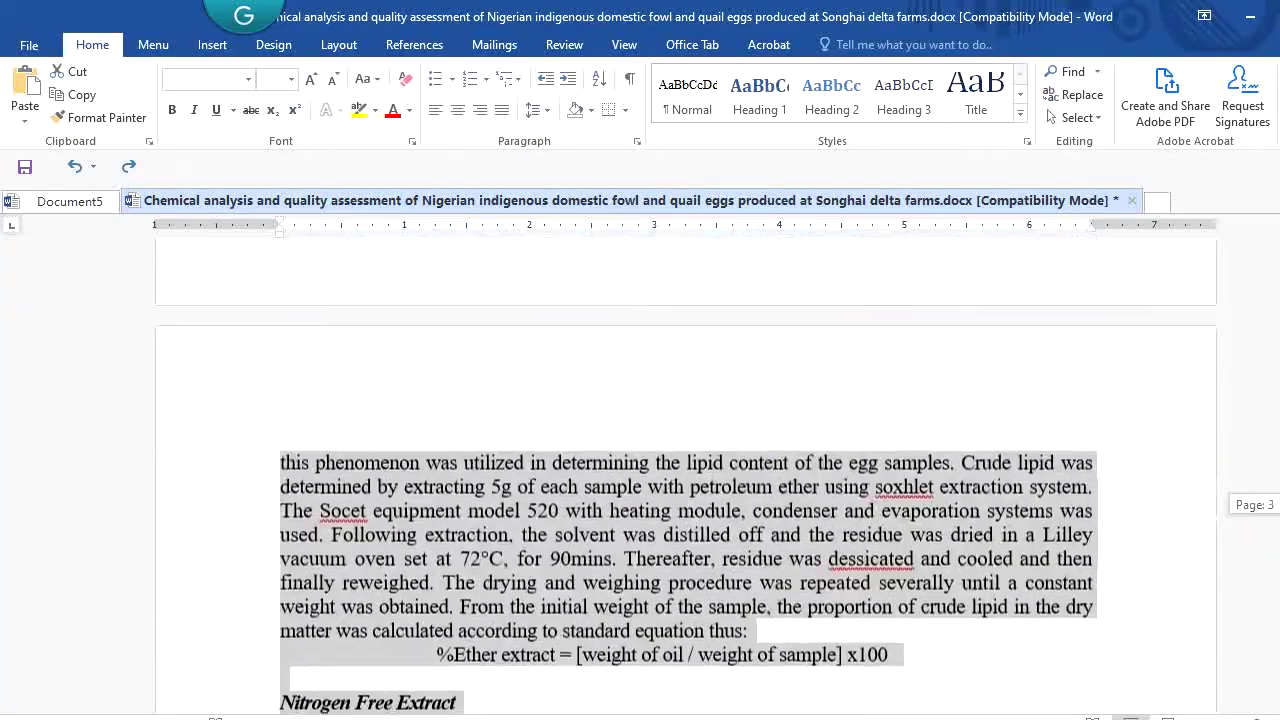
pyautogui.scroll(5, 686, 476)
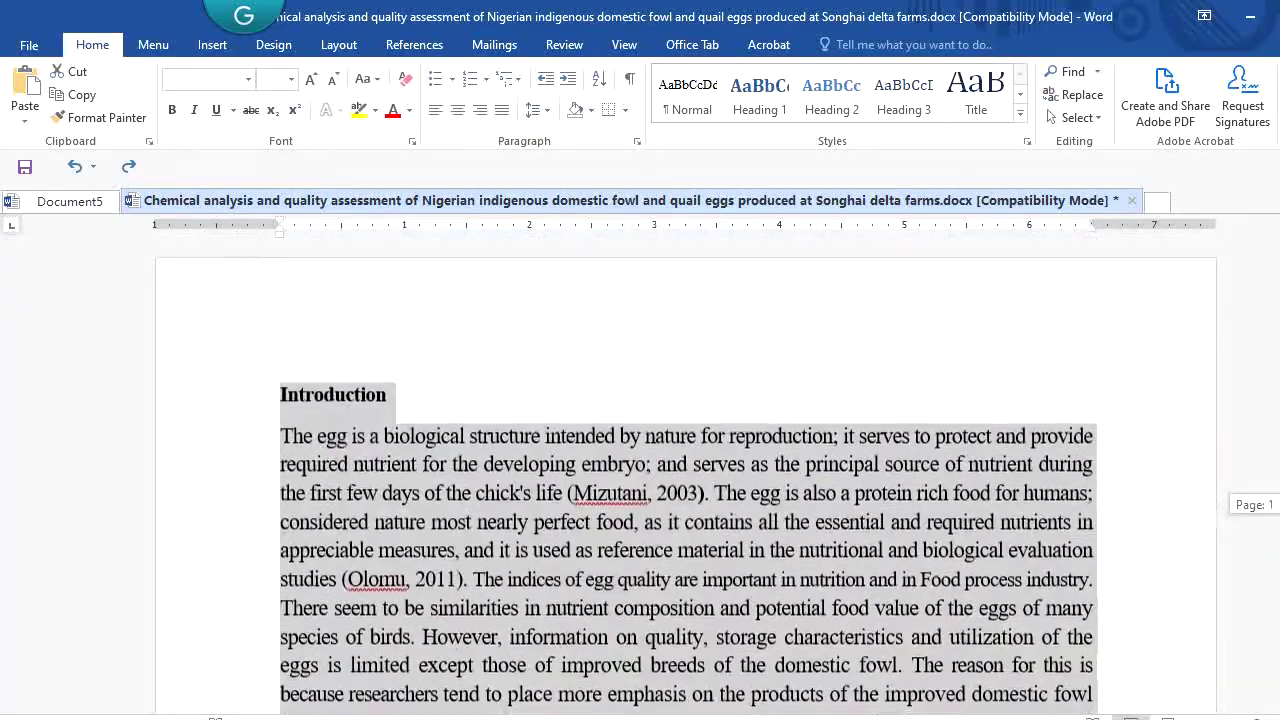
pyautogui.scroll(-3, 686, 476)
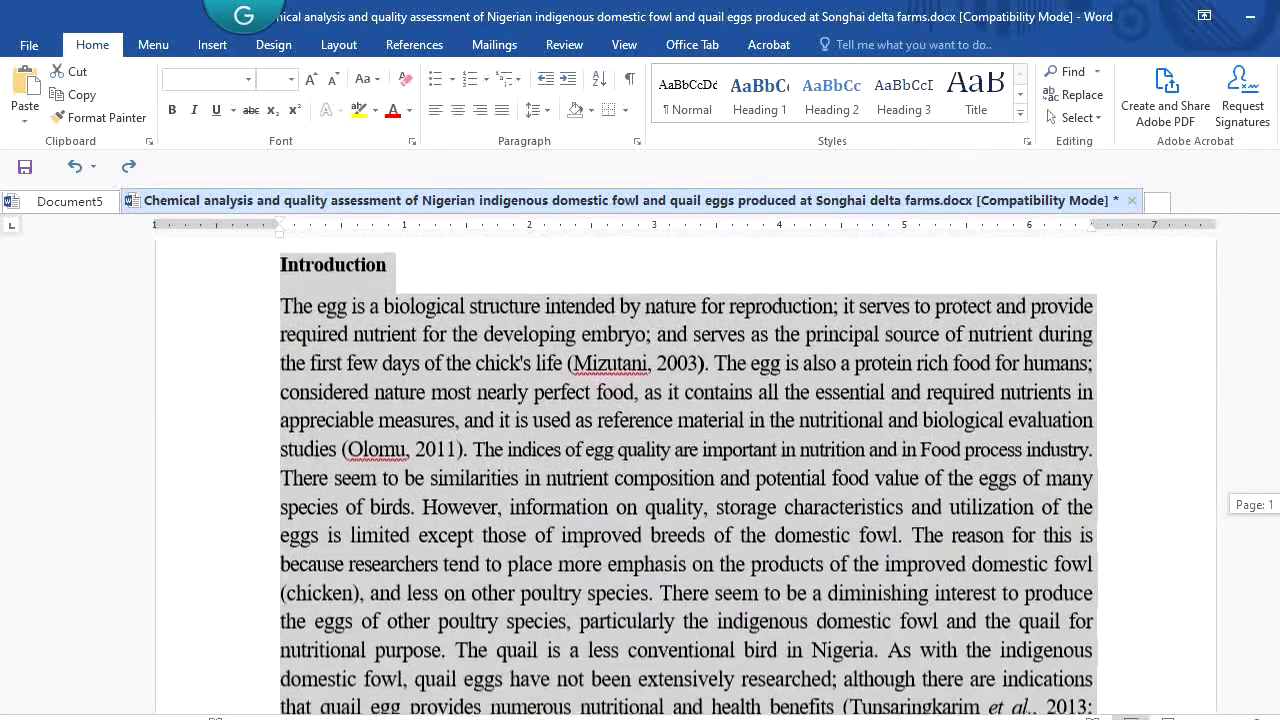
pyautogui.scroll(3, 686, 476)
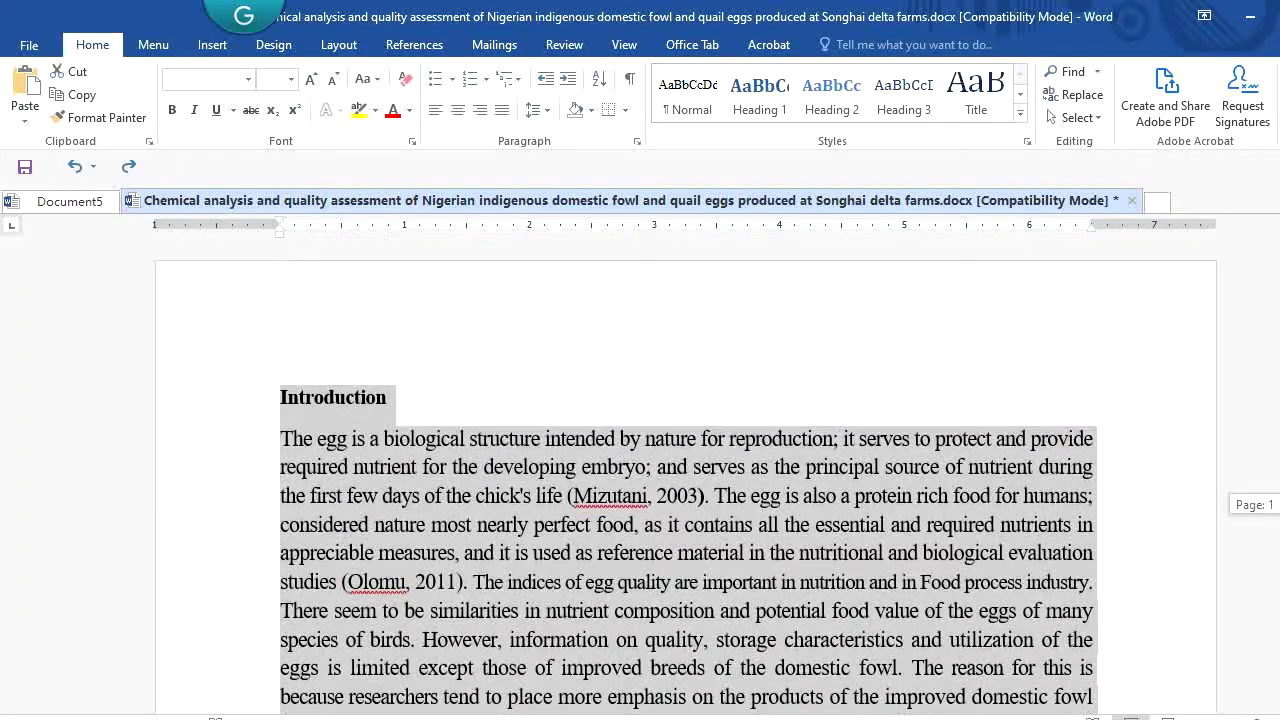
pyautogui.scroll(-10, 686, 476)
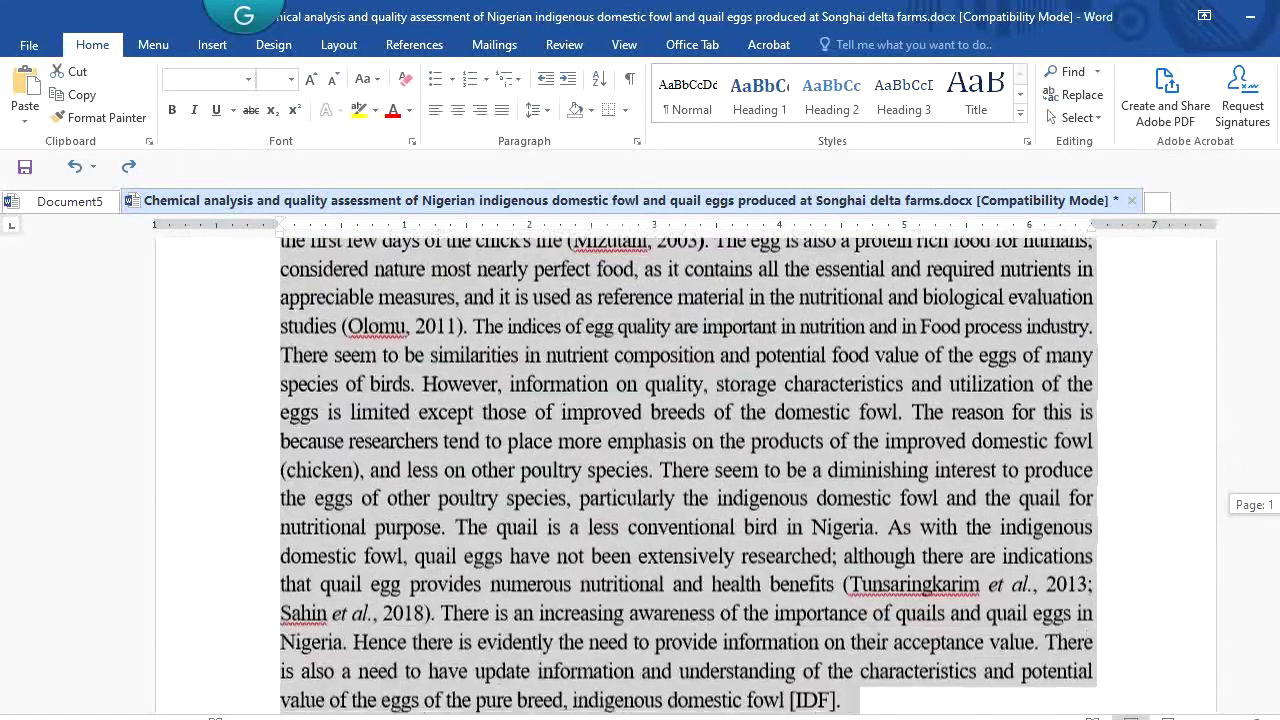
pyautogui.scroll(-20, 686, 476)
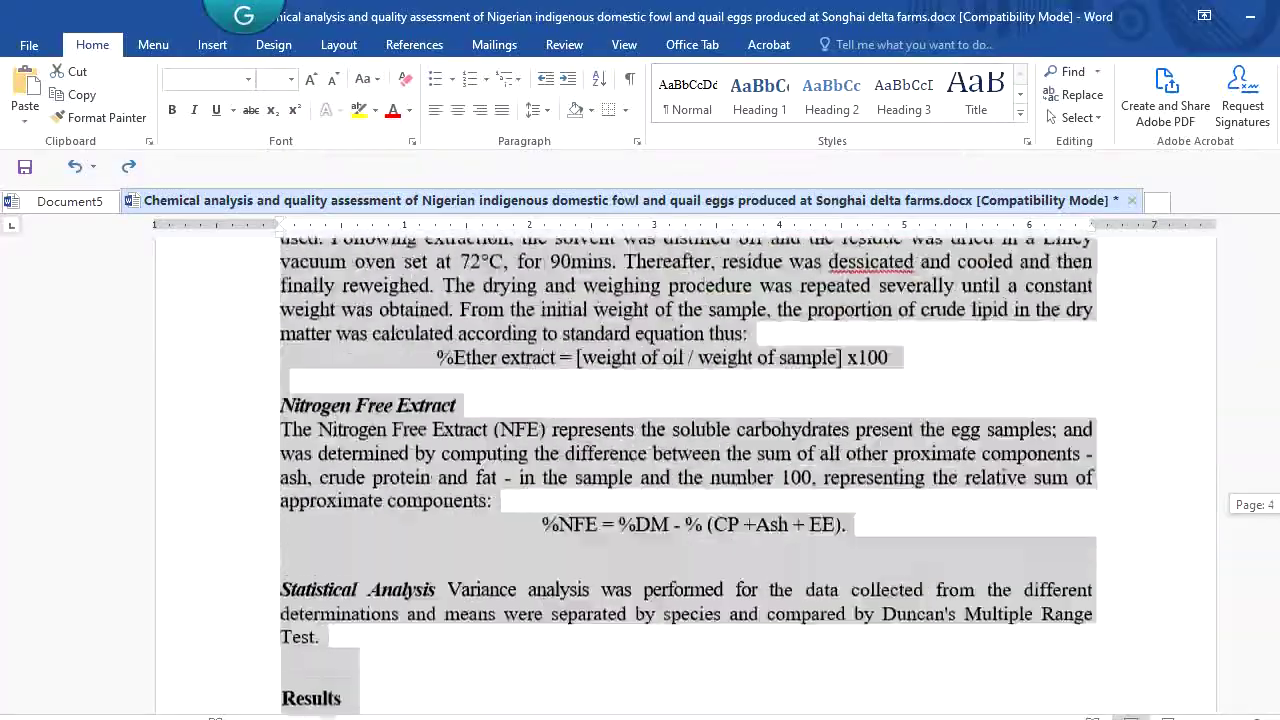
pyautogui.scroll(-20, 686, 476)
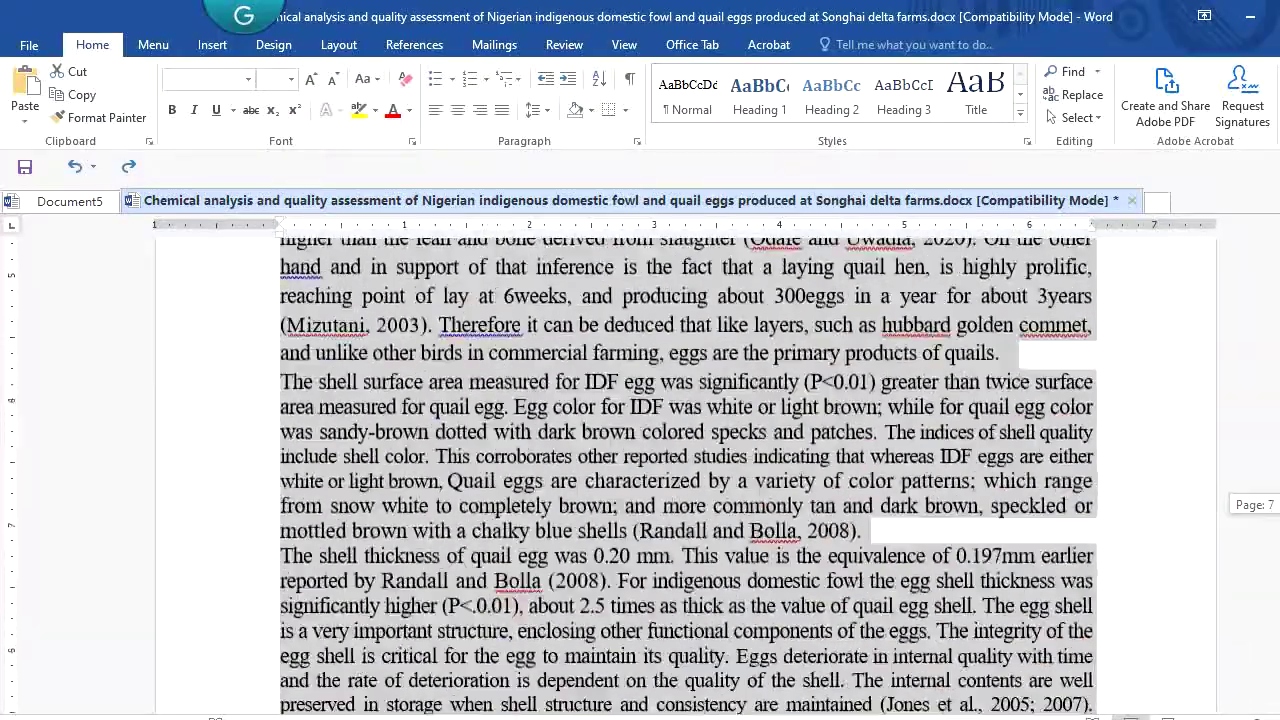
pyautogui.scroll(-6, 686, 476)
pyautogui.scroll(10, 686, 476)
pyautogui.scroll(-2, 686, 476)
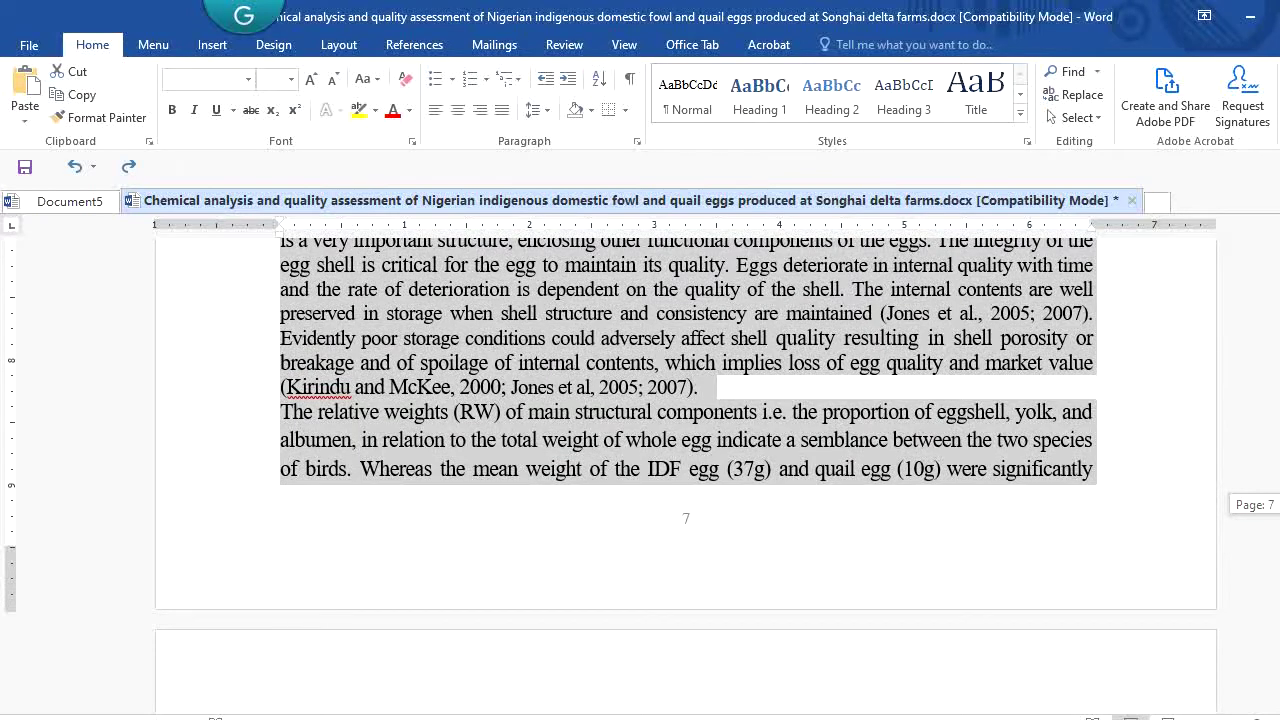
pyautogui.scroll(-1, 686, 476)
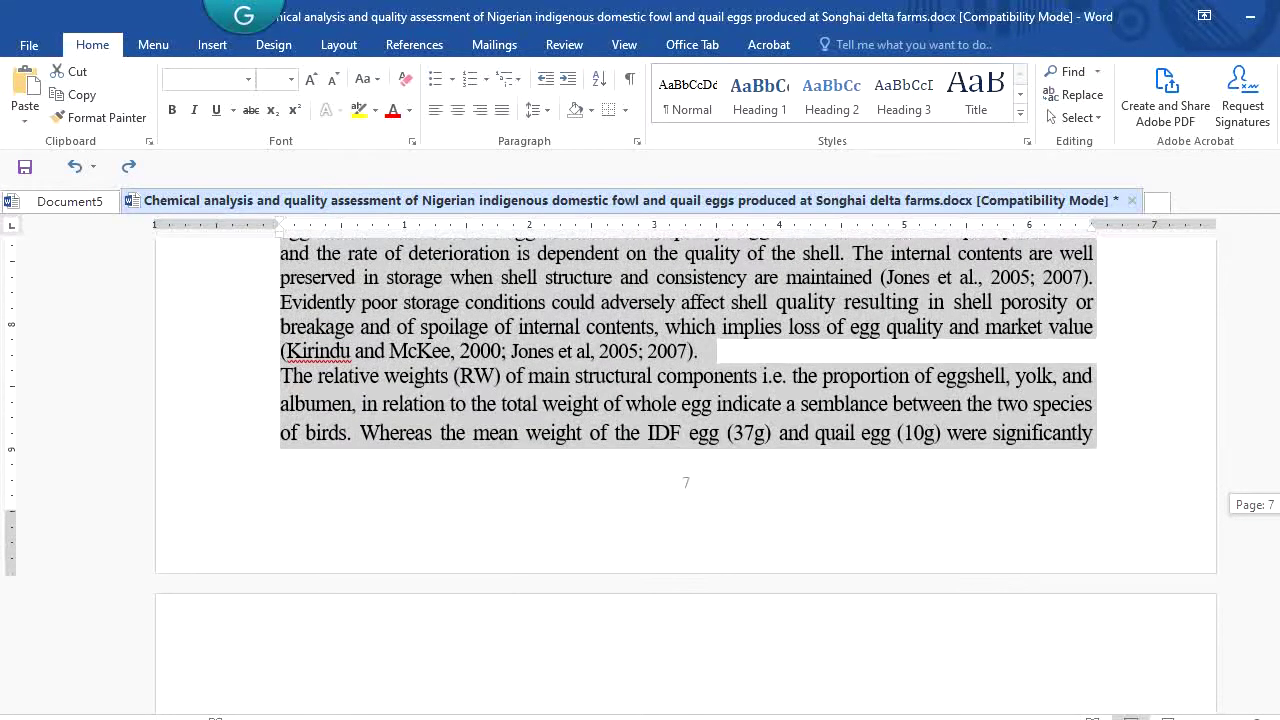
pyautogui.scroll(2, 686, 476)
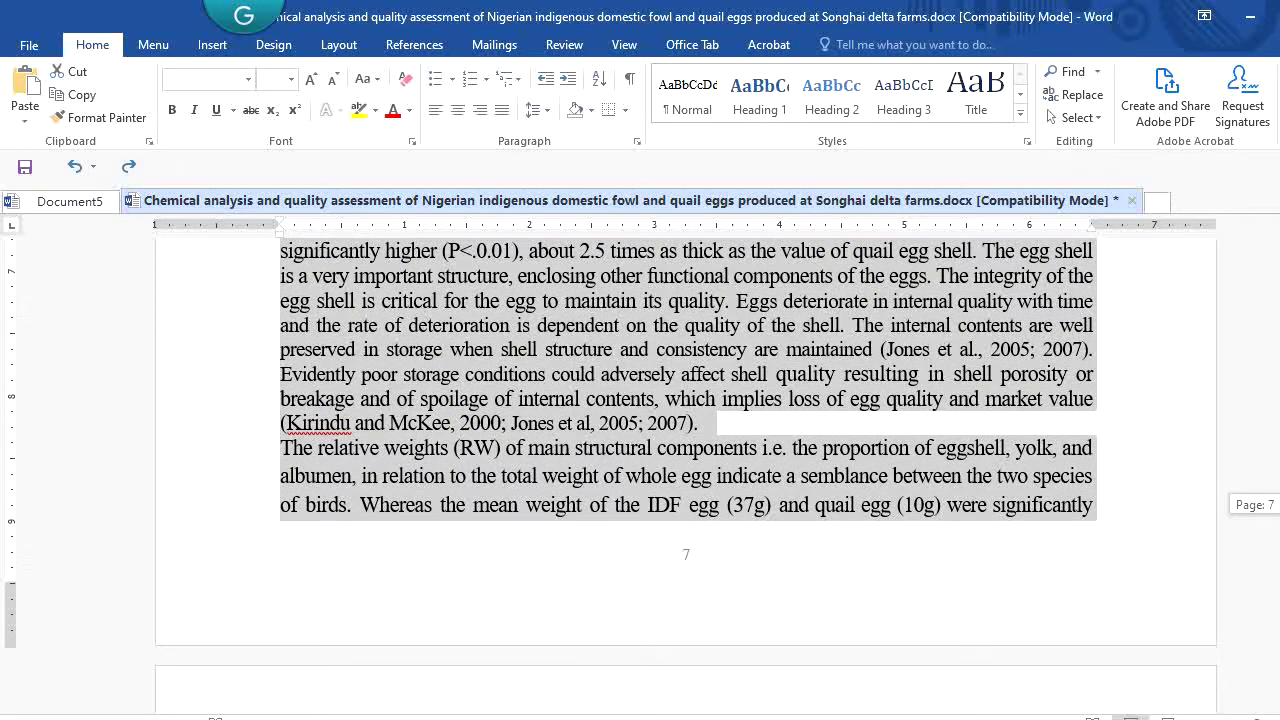
pyautogui.scroll(2, 686, 430)
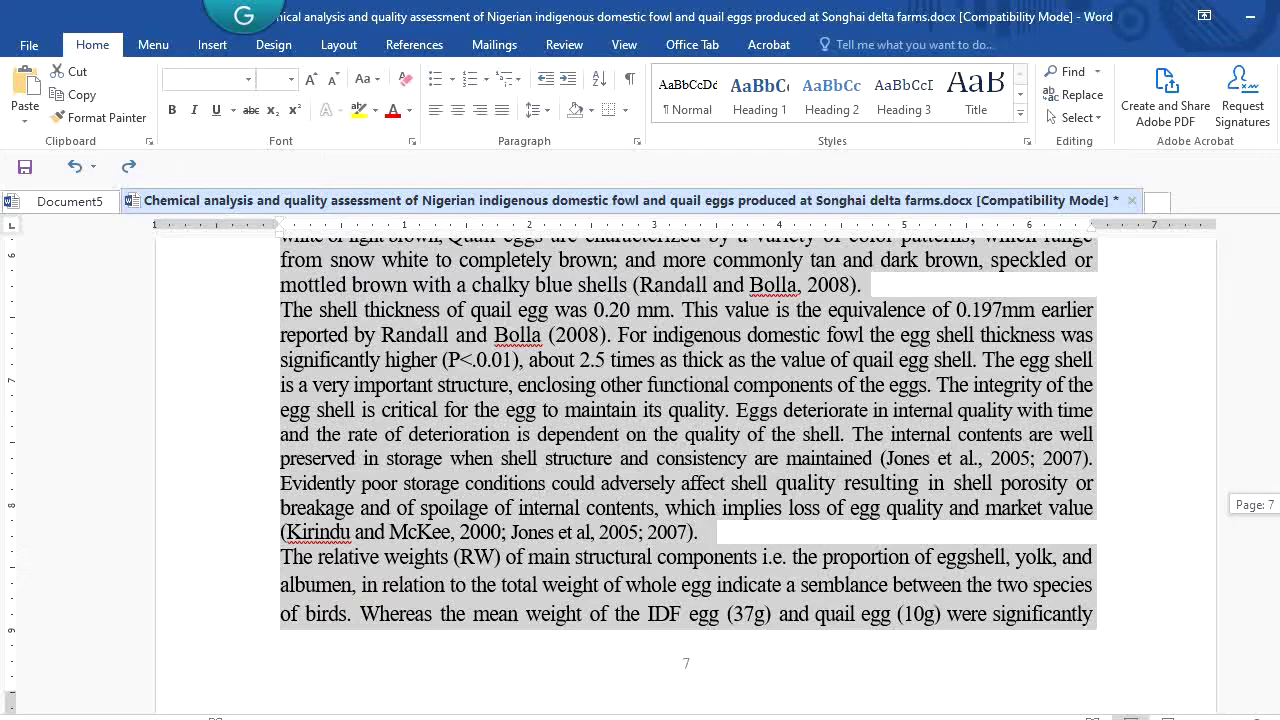
pyautogui.scroll(20, 686, 466)
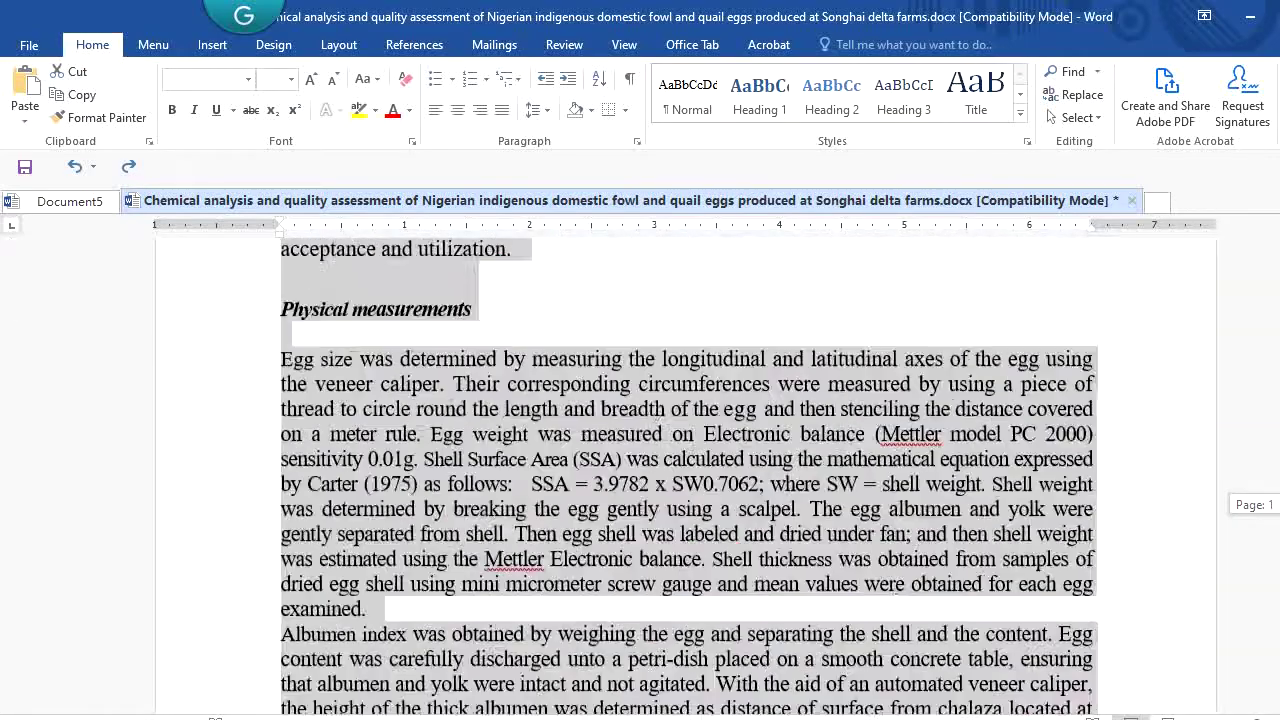
pyautogui.scroll(10, 686, 466)
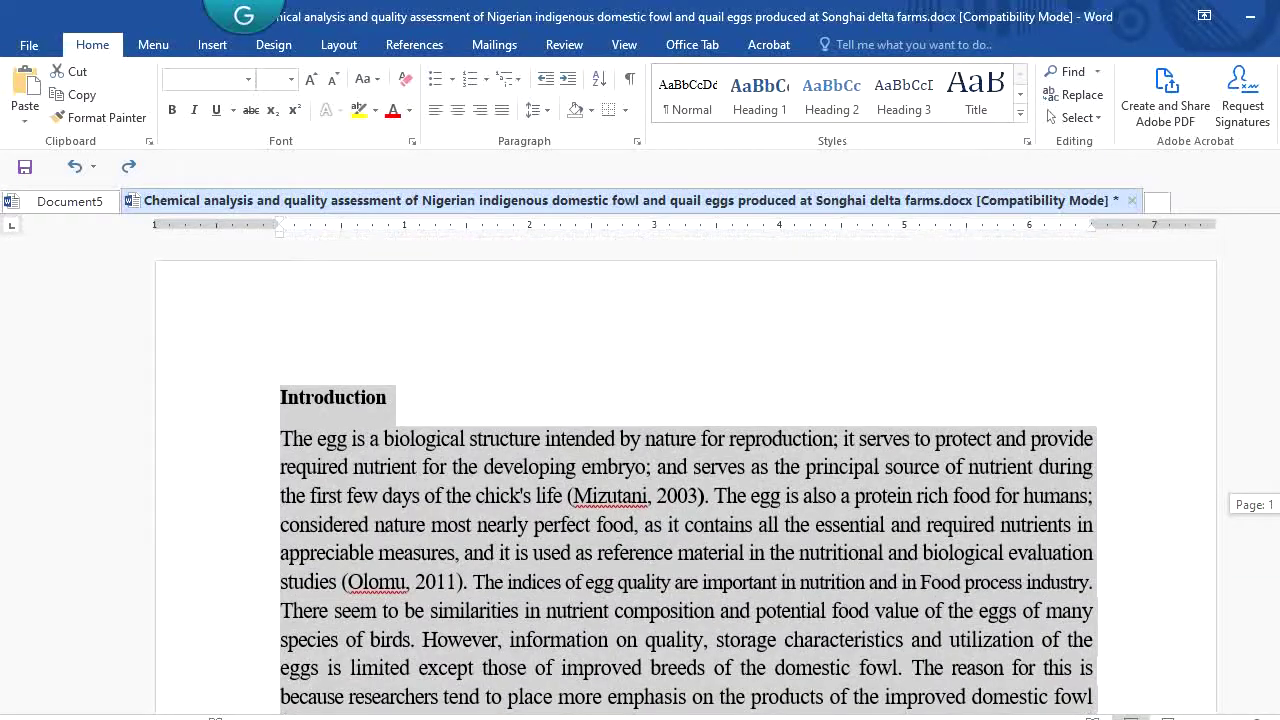
pyautogui.click(1120, 508)
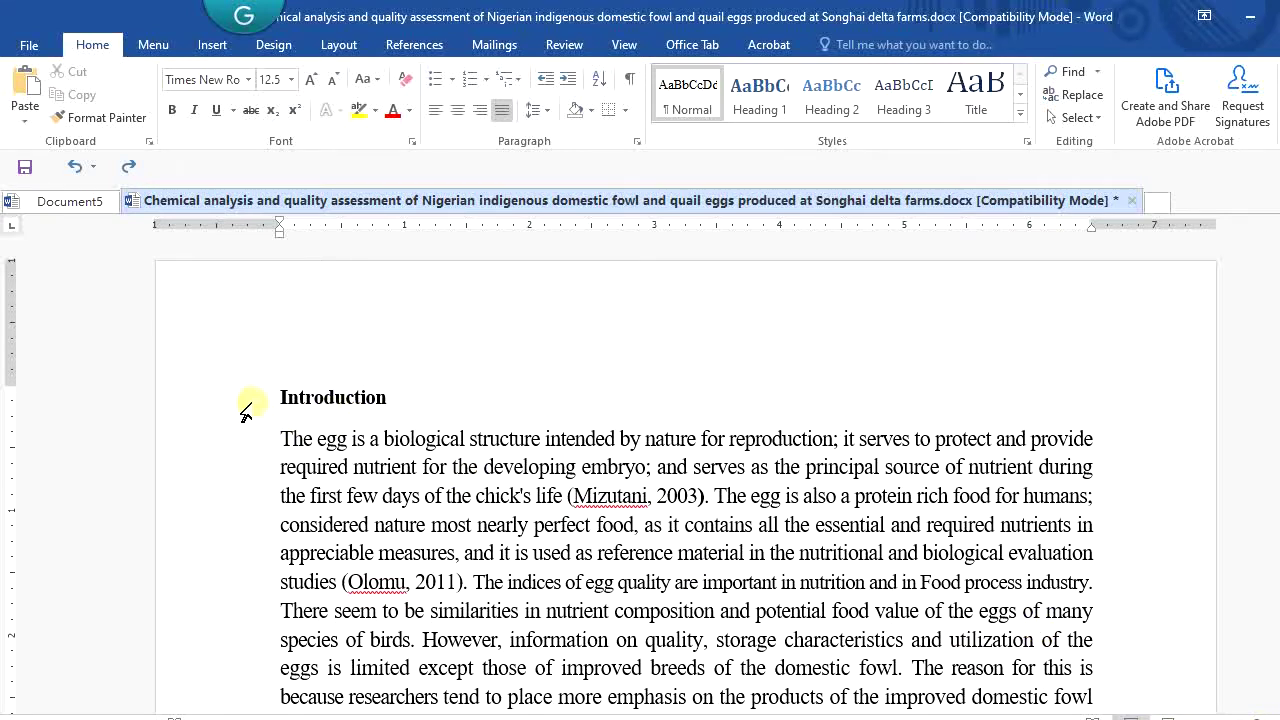
# - Select the Introduction, Materials and methods, Study location and materials, and Quail eggs and Indigenous fowl eggs headings together, leaving out the text between them
pyautogui.click(184, 412)
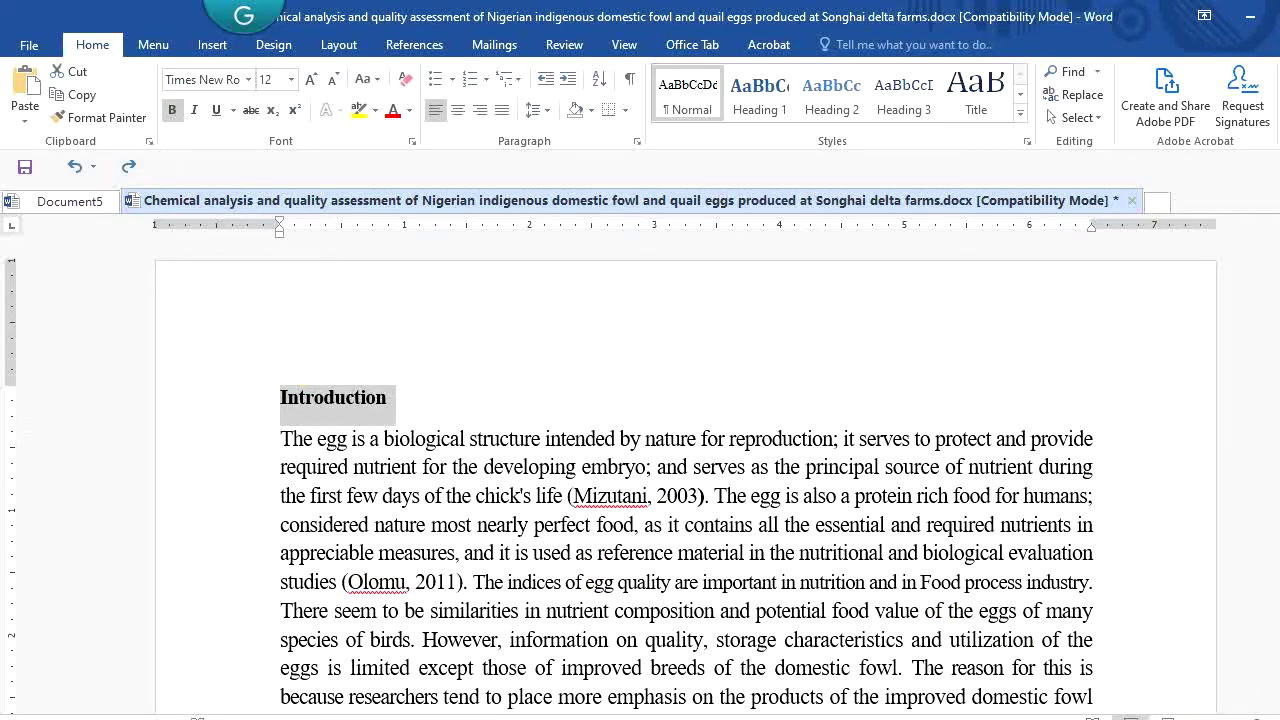
pyautogui.scroll(-5, 640, 480)
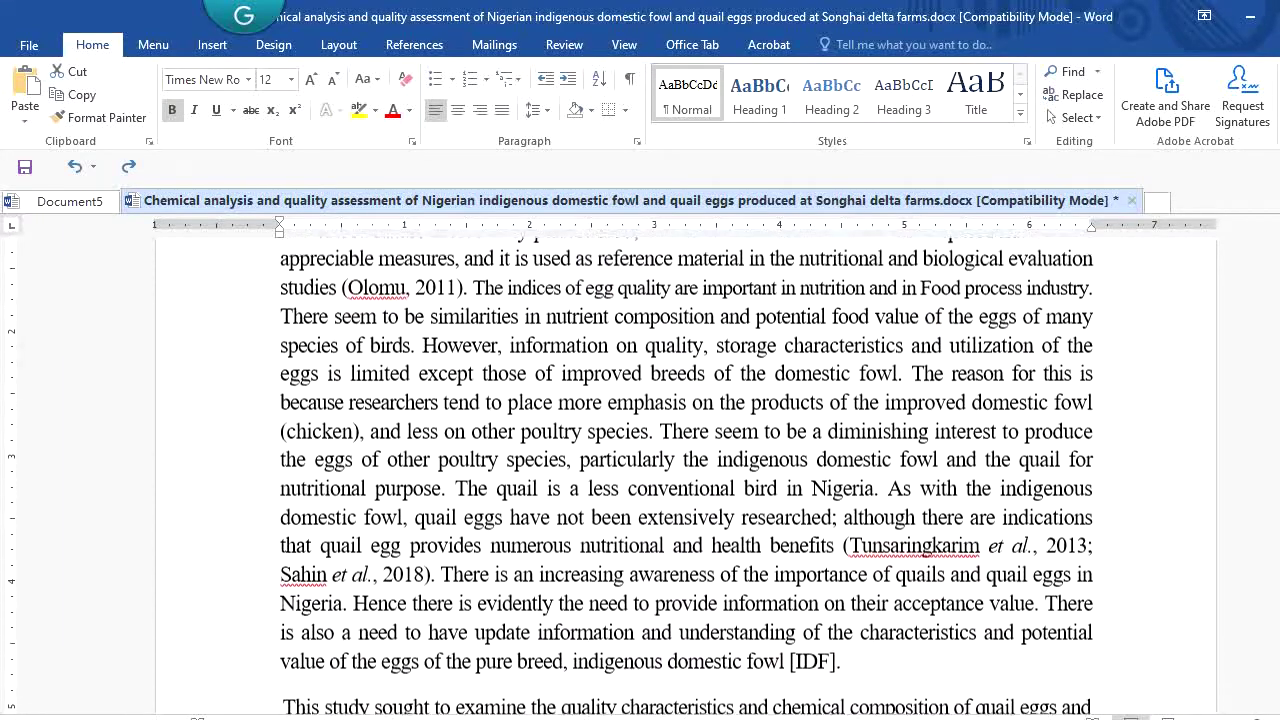
pyautogui.scroll(-8, 640, 480)
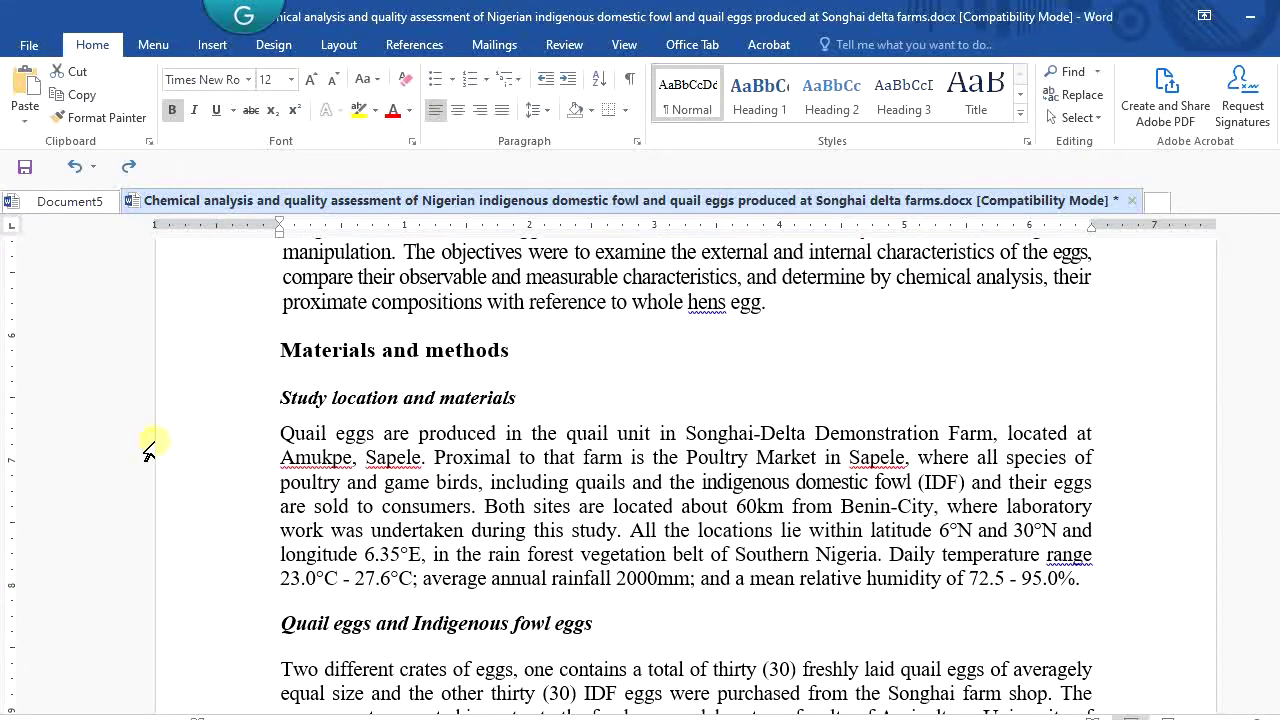
pyautogui.click(209, 349)
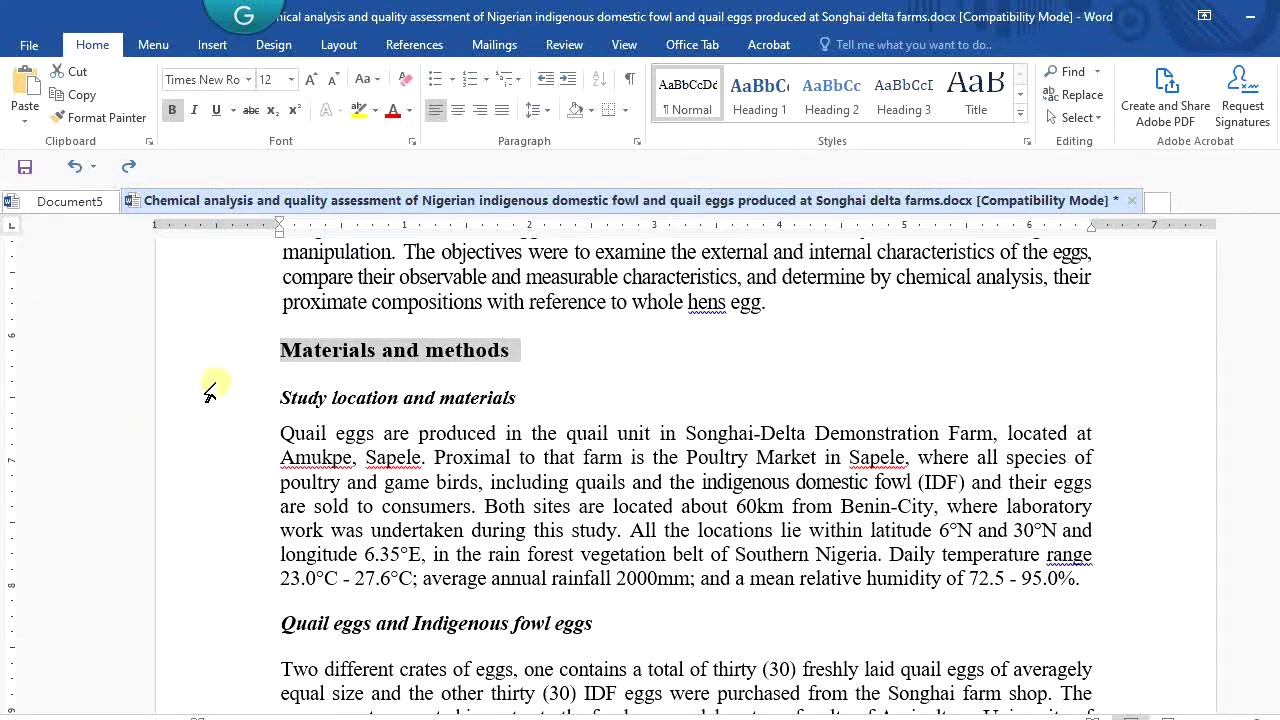
pyautogui.keyDown('shift'); pyautogui.click(210, 395); pyautogui.keyUp('shift')
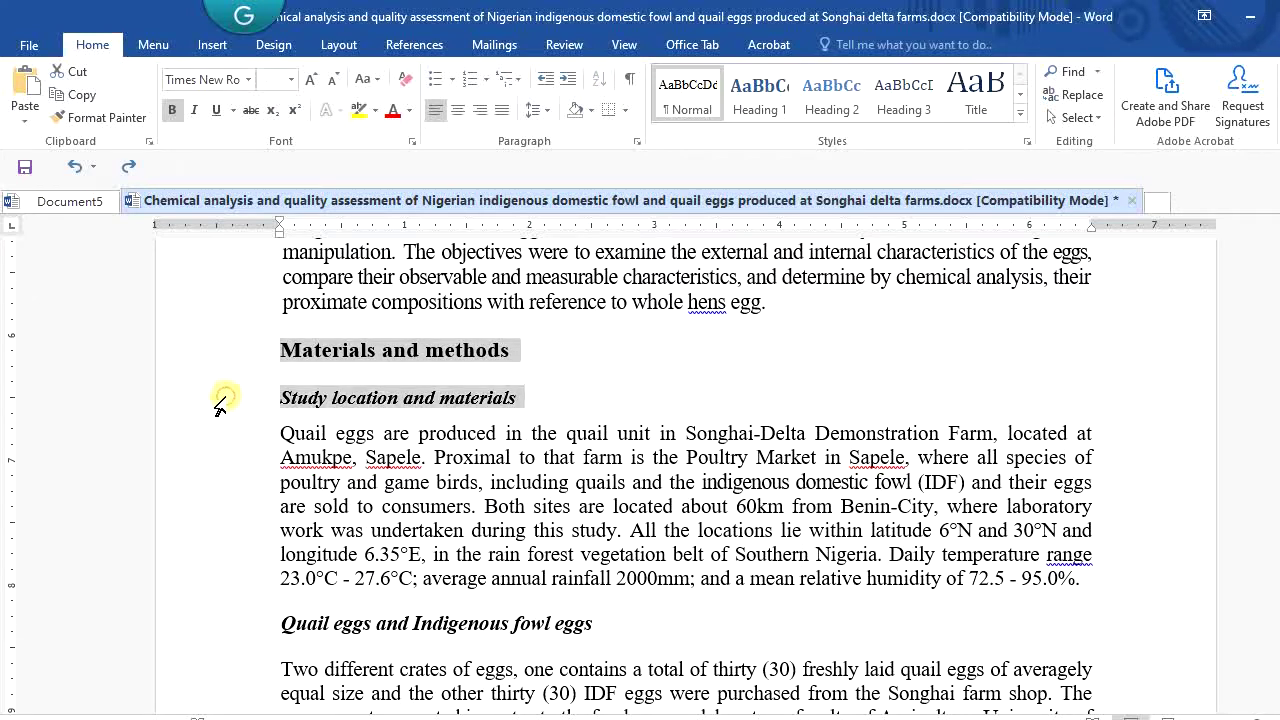
pyautogui.keyDown('ctrl'); pyautogui.click(214, 632); pyautogui.keyUp('ctrl')
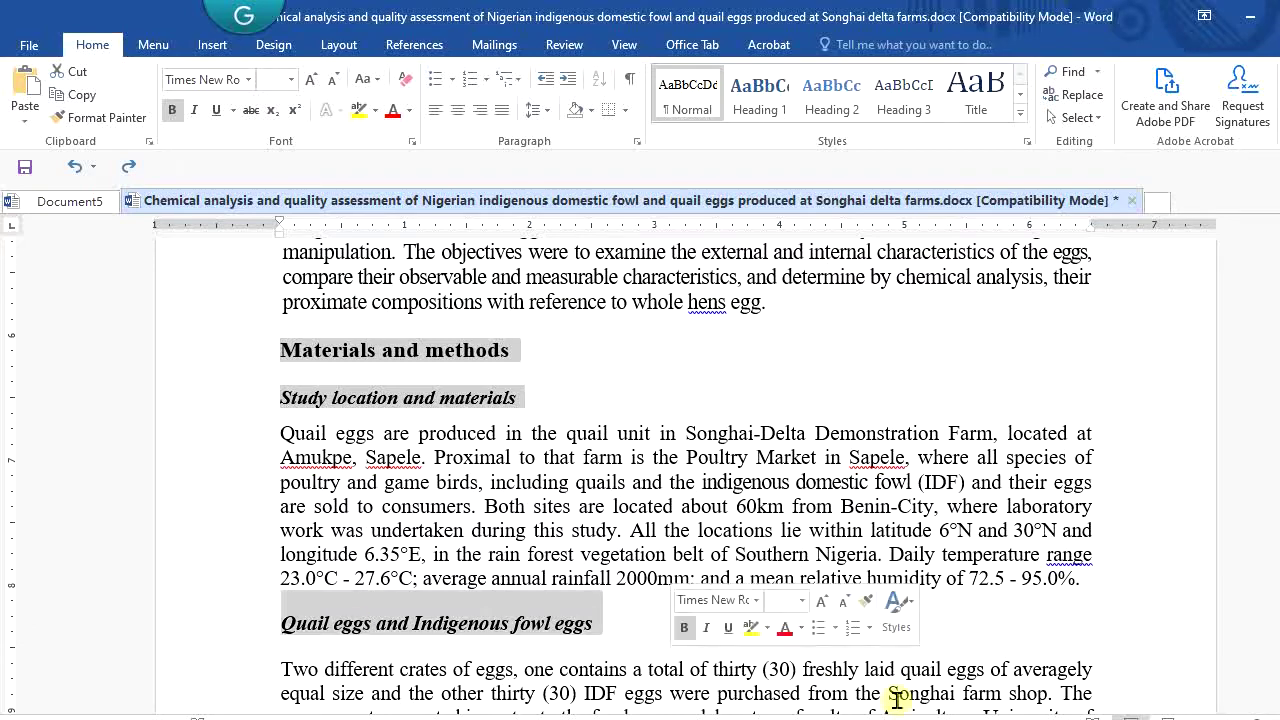
# - Add the Physical measurements and Chemical Analyses headings to the existing multiple selection
pyautogui.scroll(-5, 687, 475)
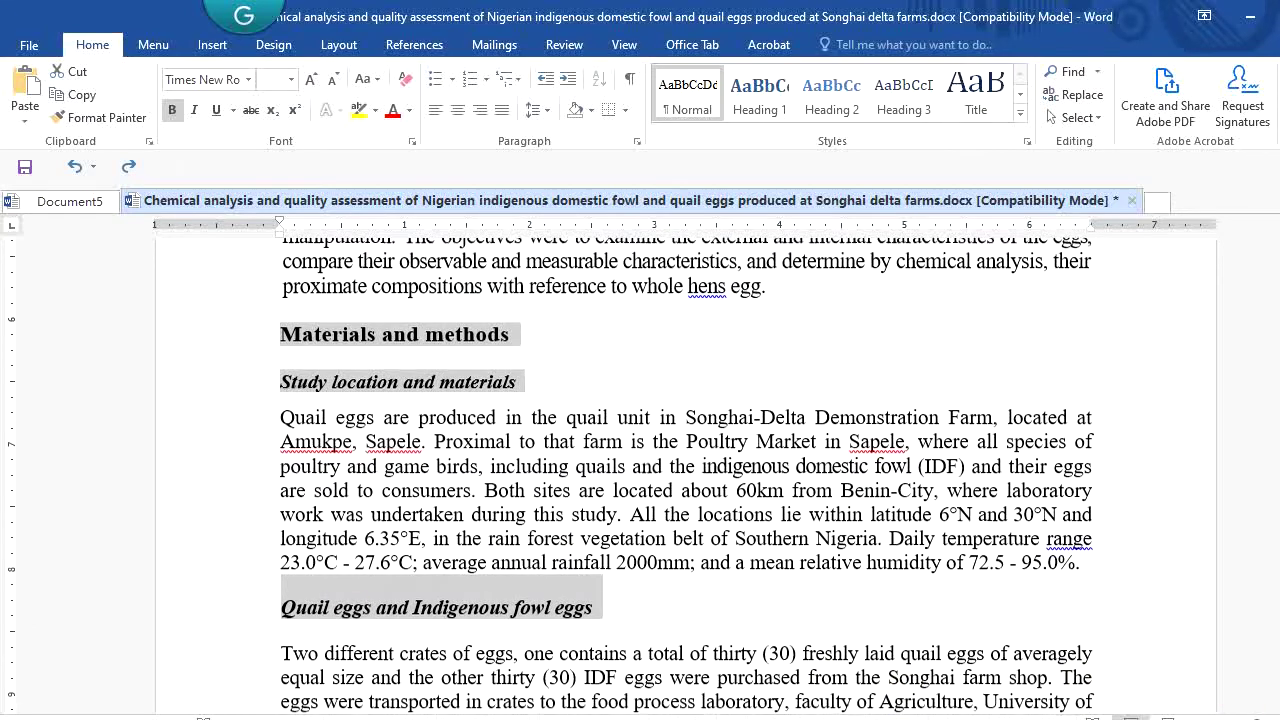
pyautogui.scroll(-9, 687, 475)
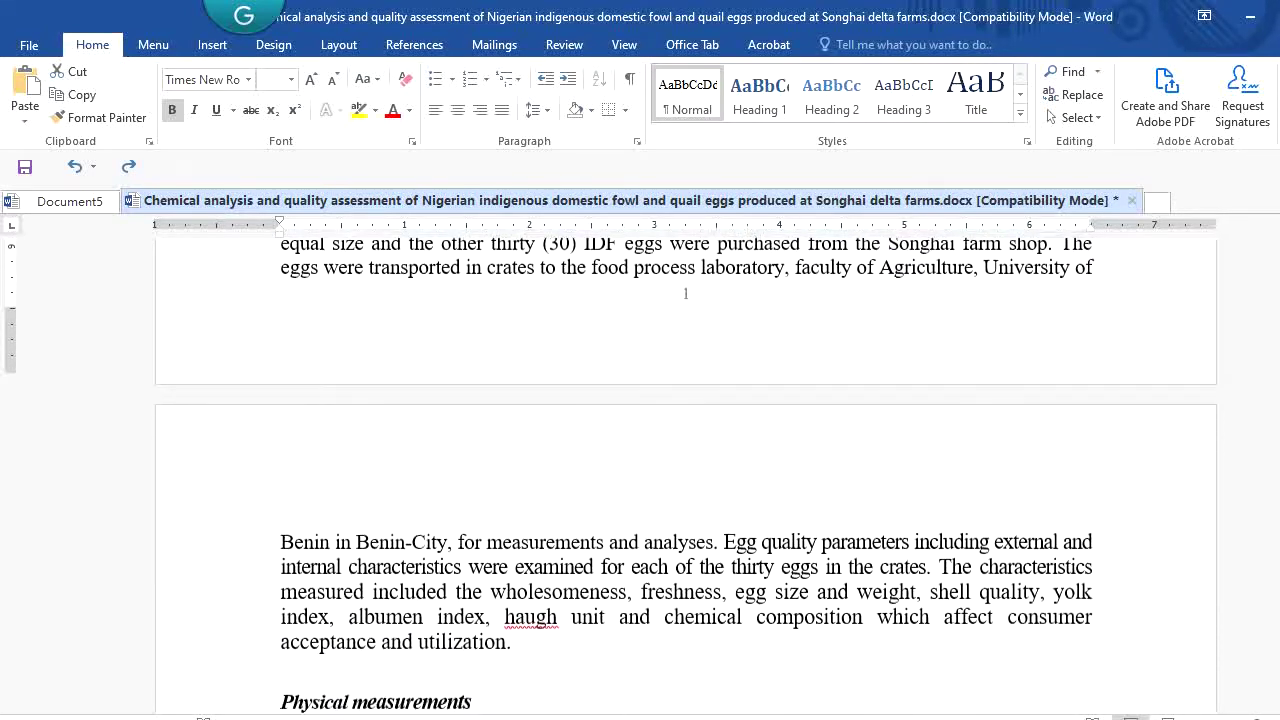
pyautogui.scroll(-2, 697, 463)
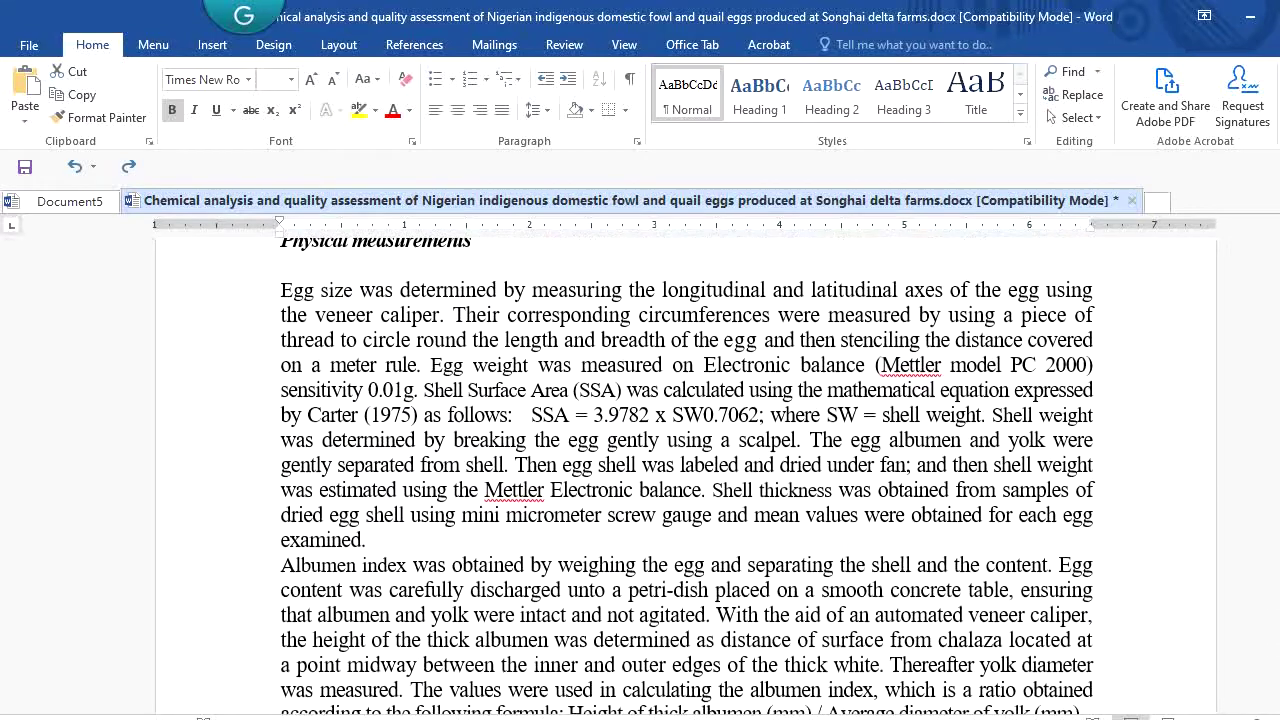
pyautogui.click(220, 249)
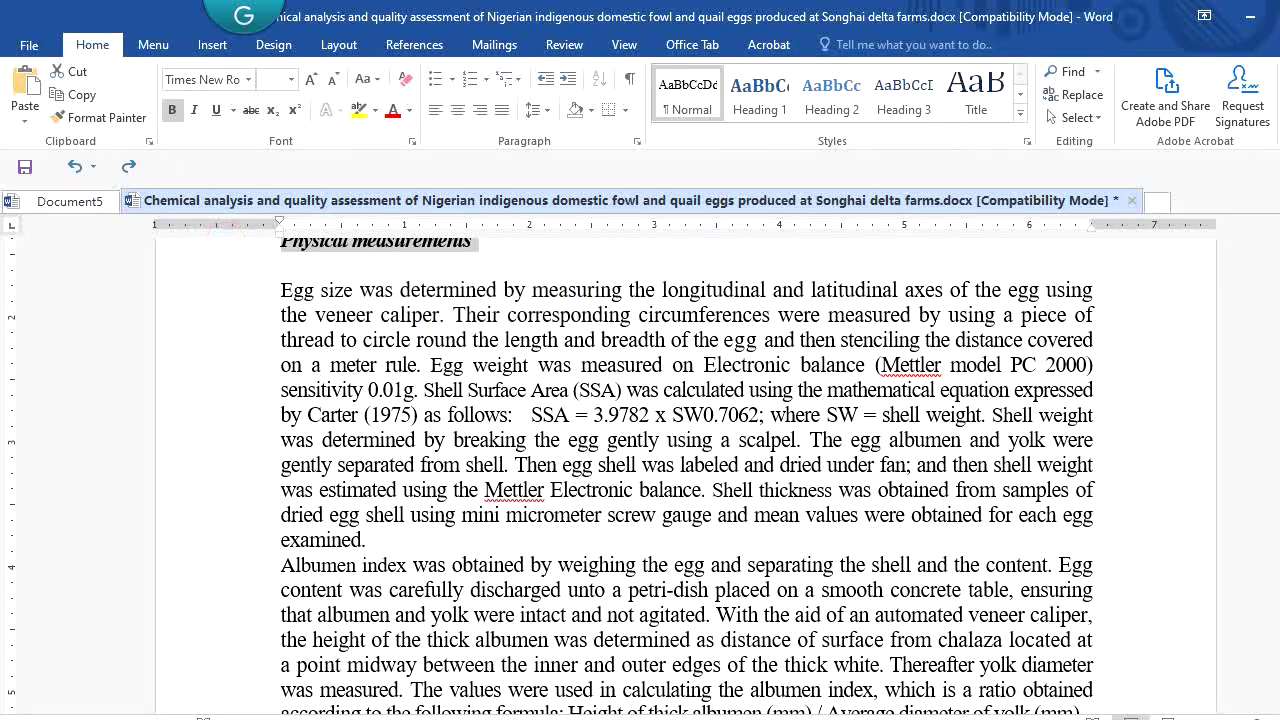
pyautogui.scroll(-8, 411, 383)
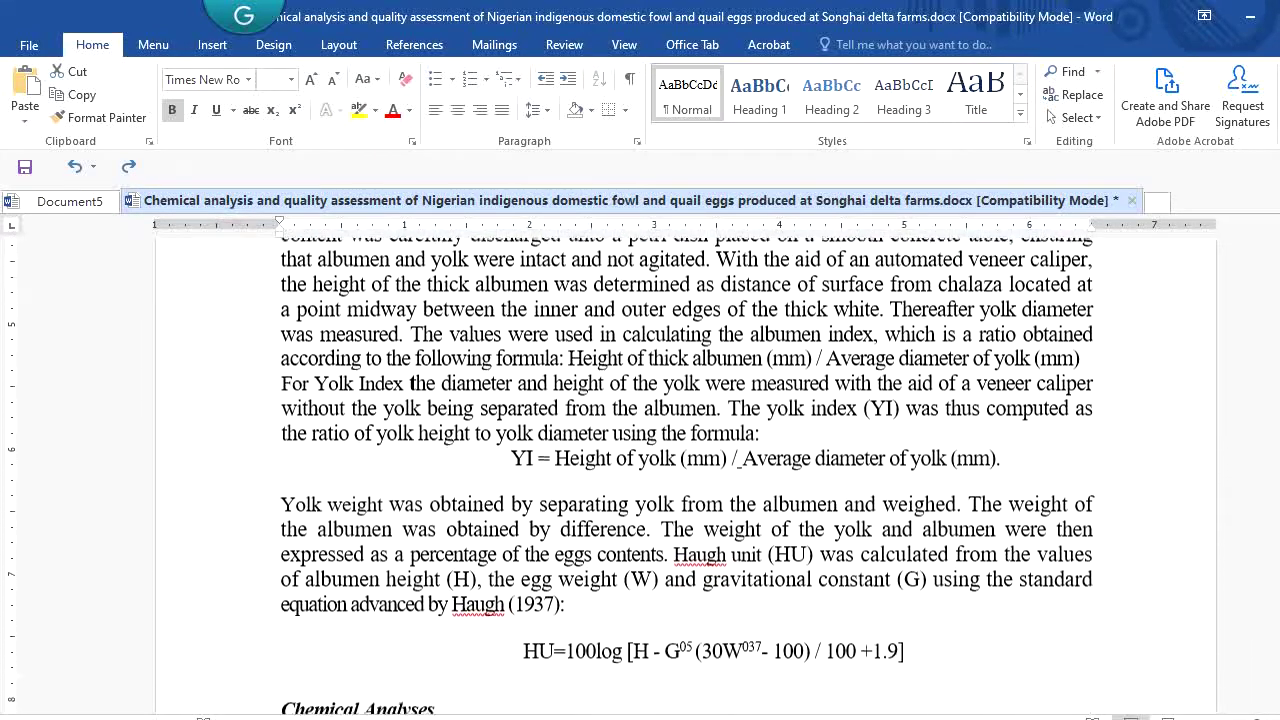
pyautogui.scroll(-10, 411, 383)
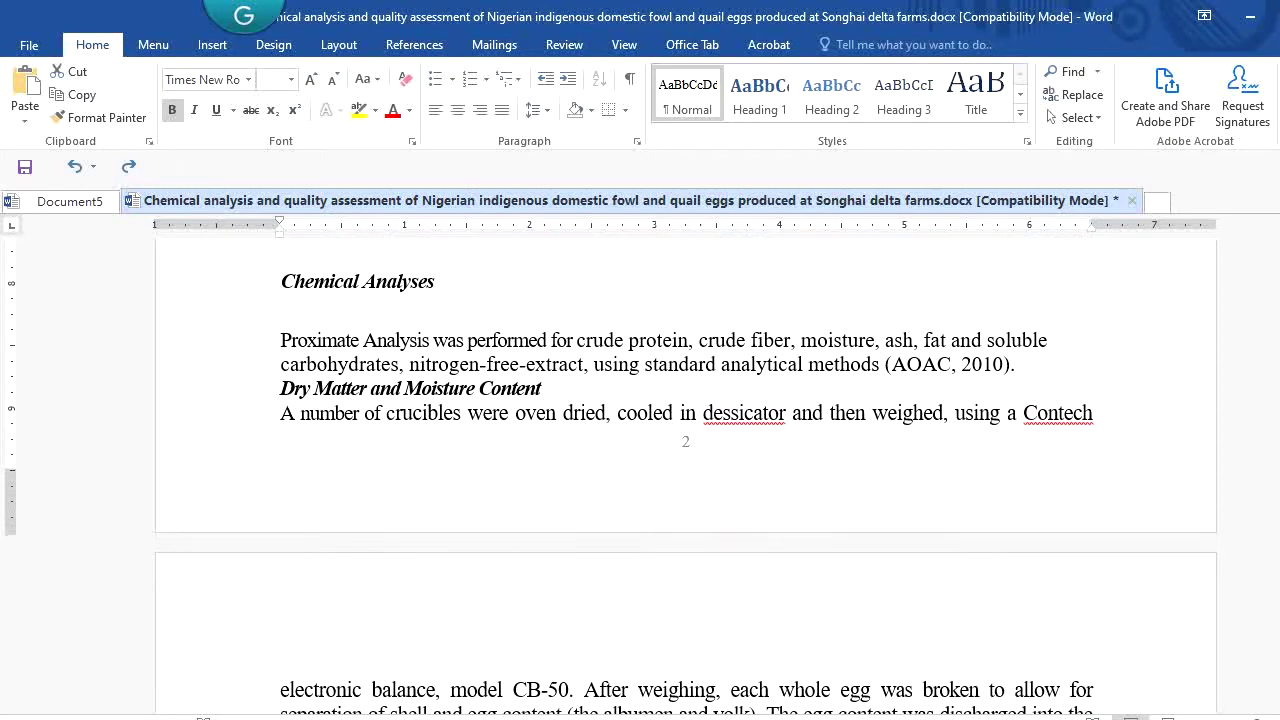
pyautogui.click(209, 290)
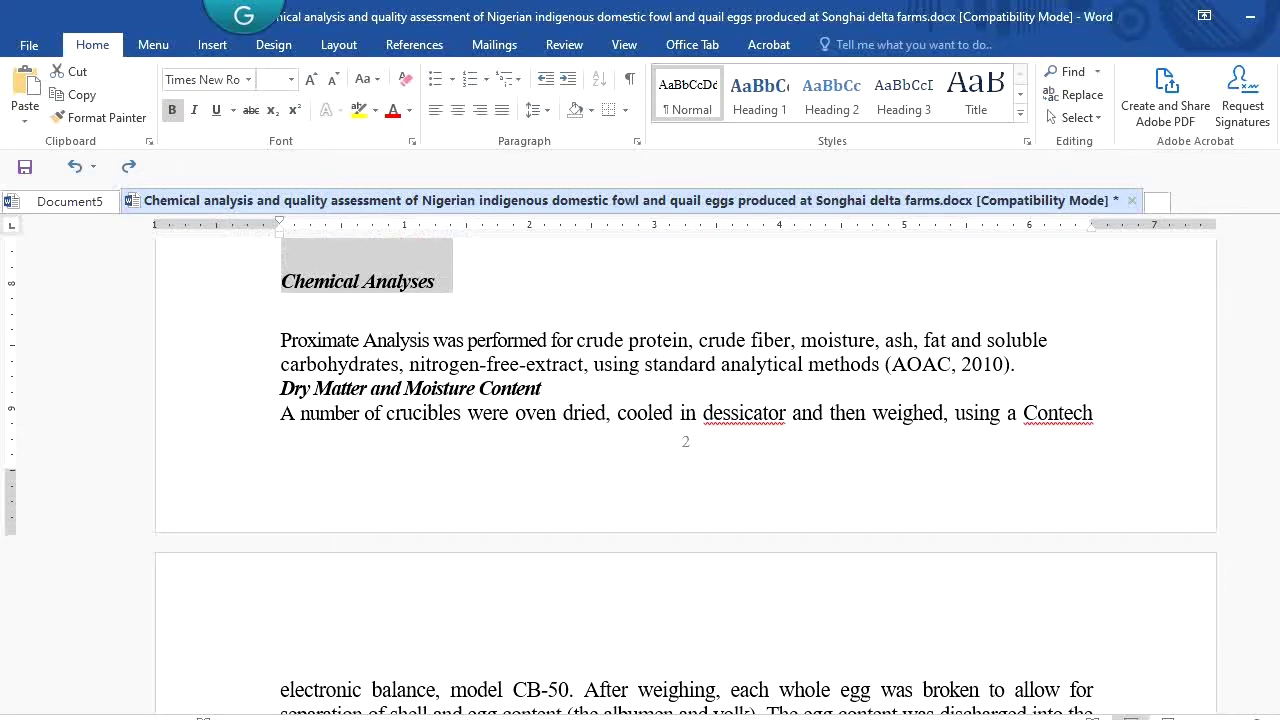
# - Add the Crude Protein heading on page 3 to the existing multiple selection of headings
pyautogui.scroll(-6, 686, 487)
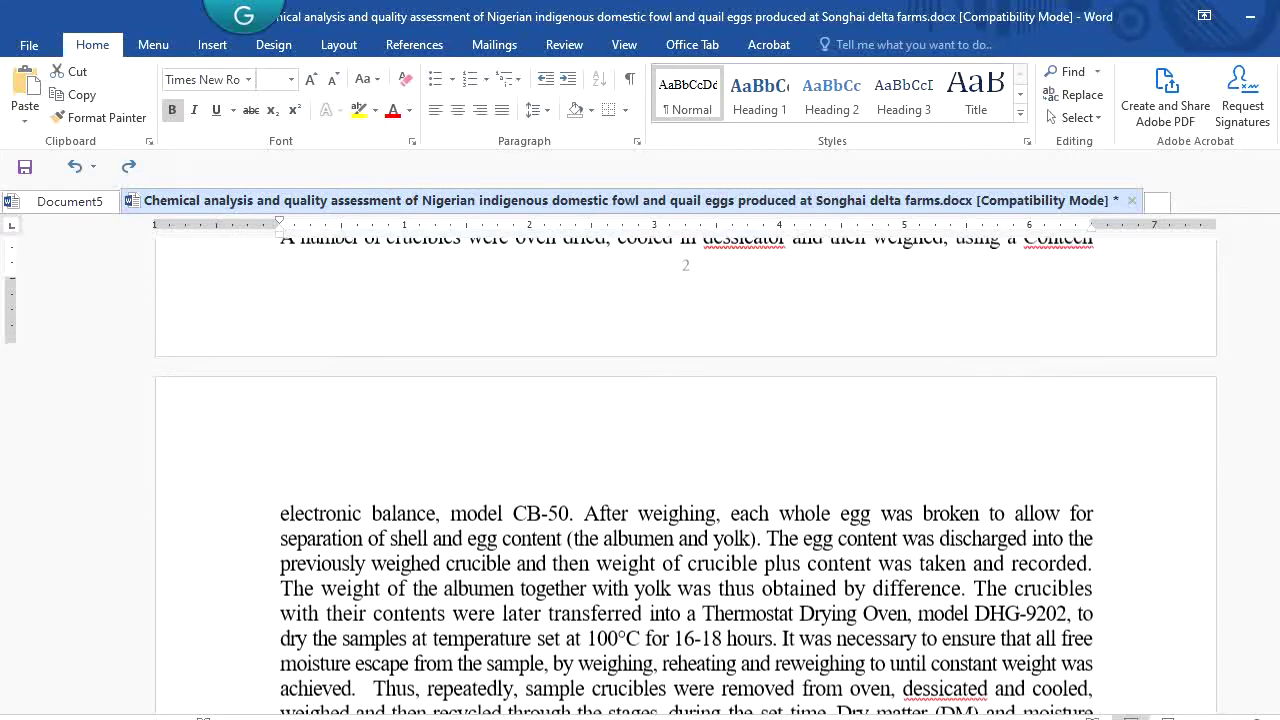
pyautogui.scroll(-5, 686, 487)
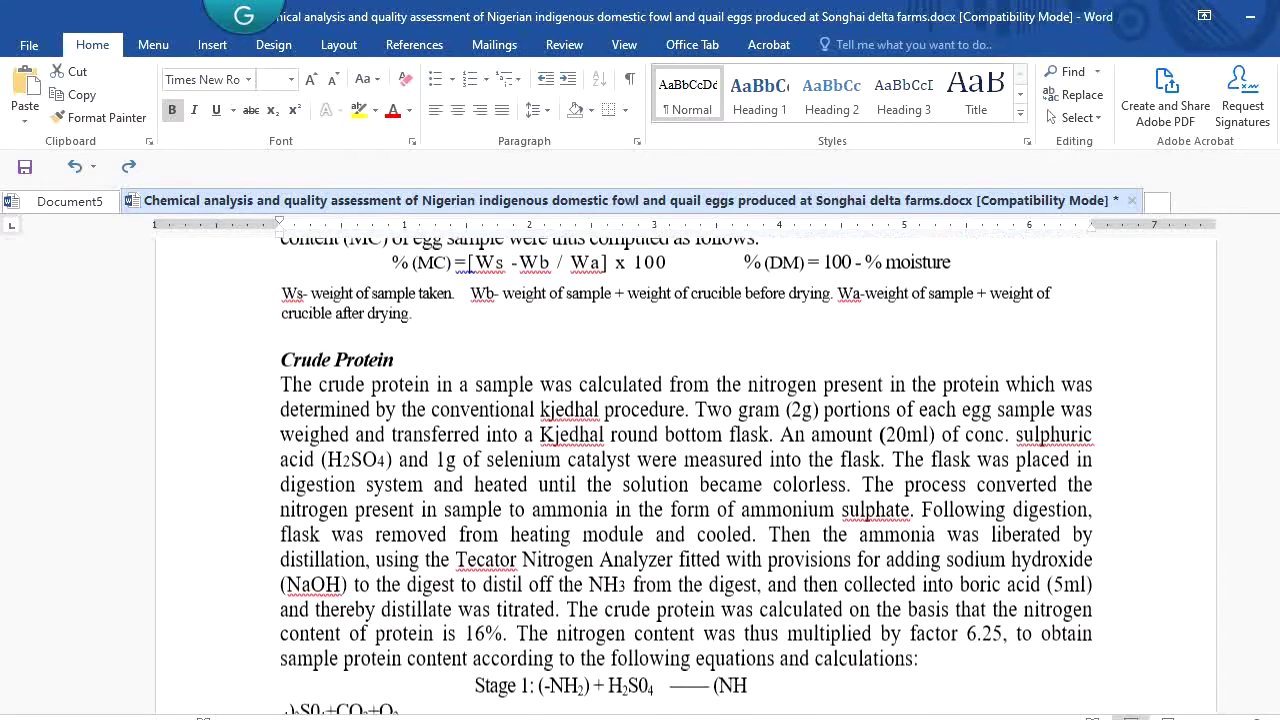
pyautogui.click(224, 268)
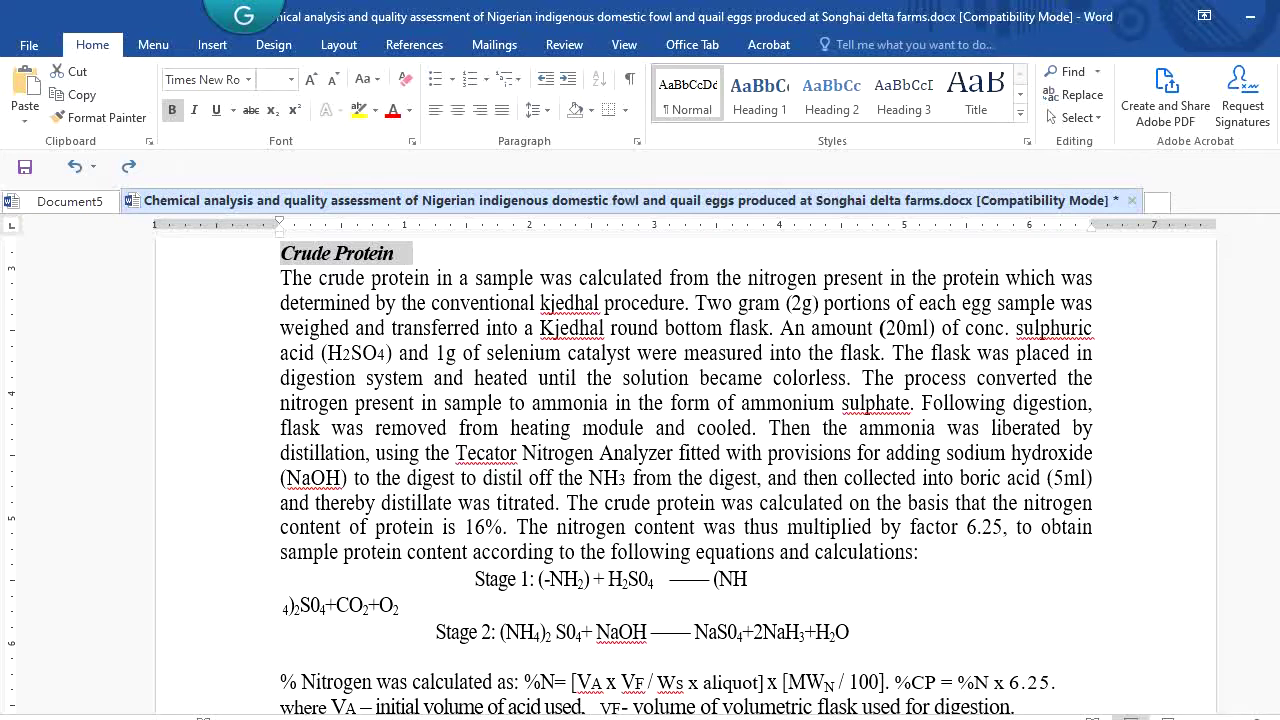
# - Copy all the selected headings together and paste them into a new blank document
pyautogui.rightClick(356, 262)
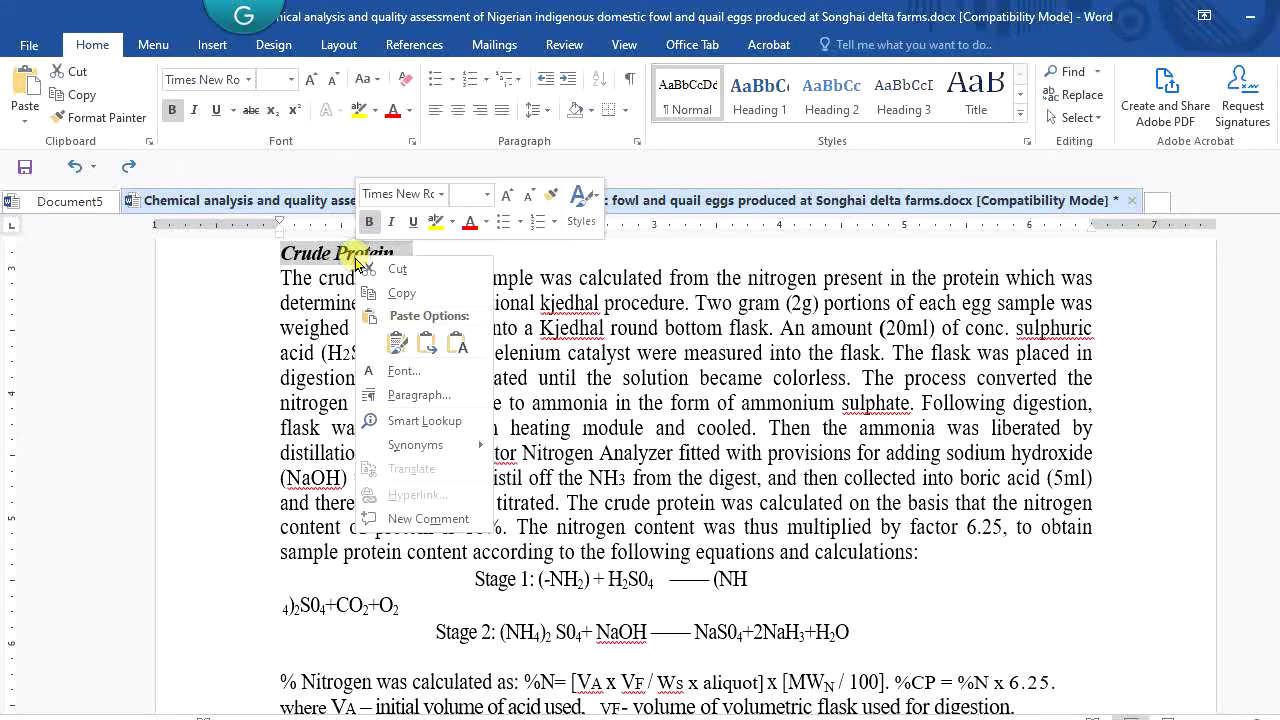
pyautogui.click(425, 293)
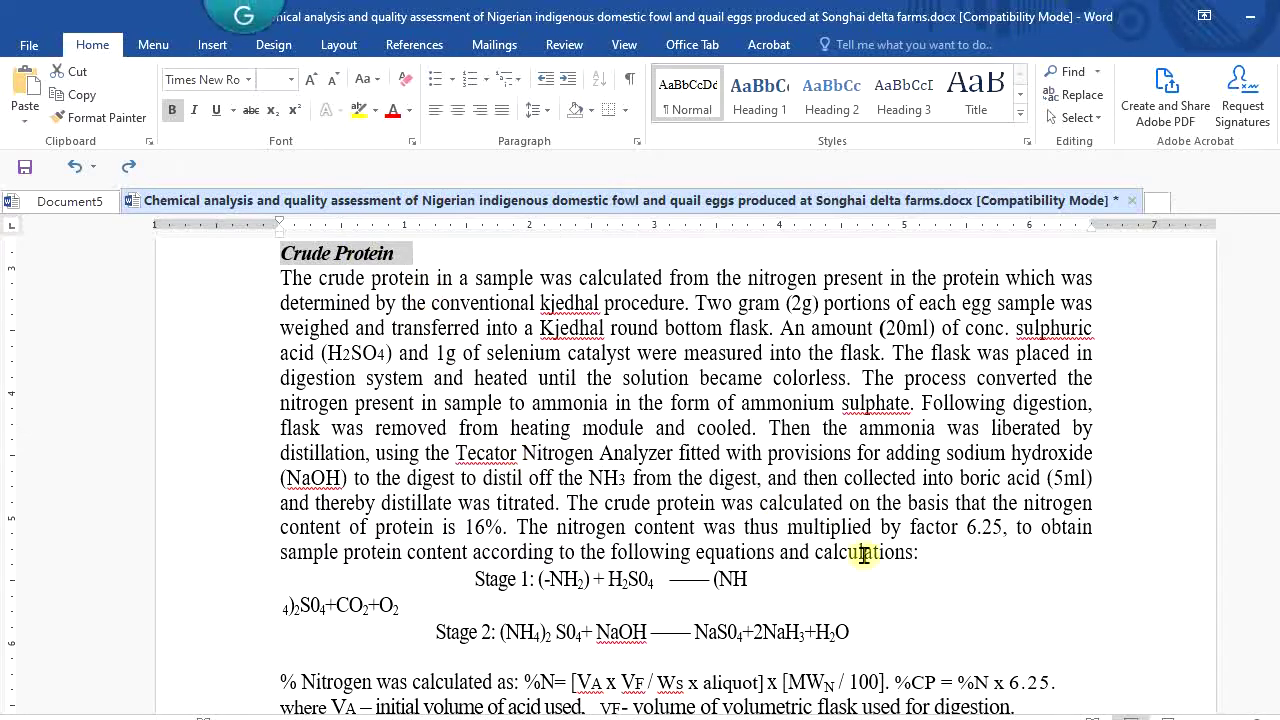
pyautogui.hotkey('ctrl', 'n')
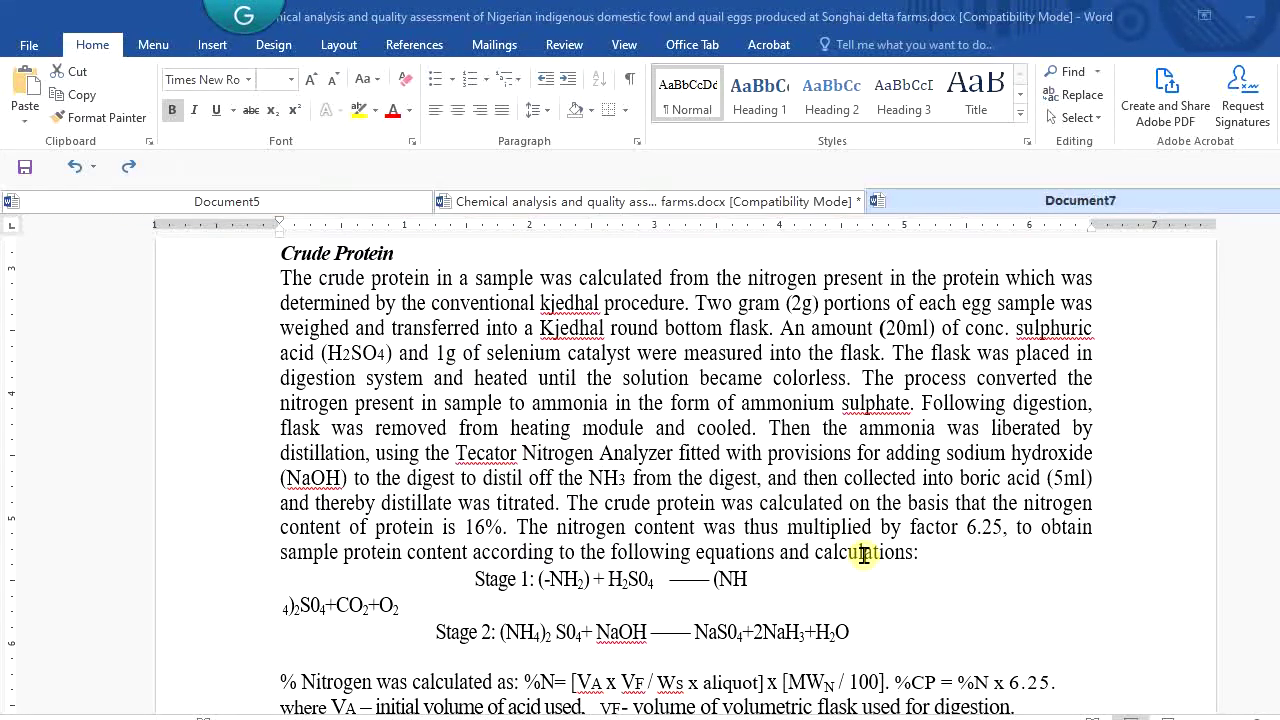
pyautogui.write('Introduction Materials and methods Study location and materials  Quail eggs and Indigenous fowl eggs  Physical measurements  Chemical Analyses Crude Protein')
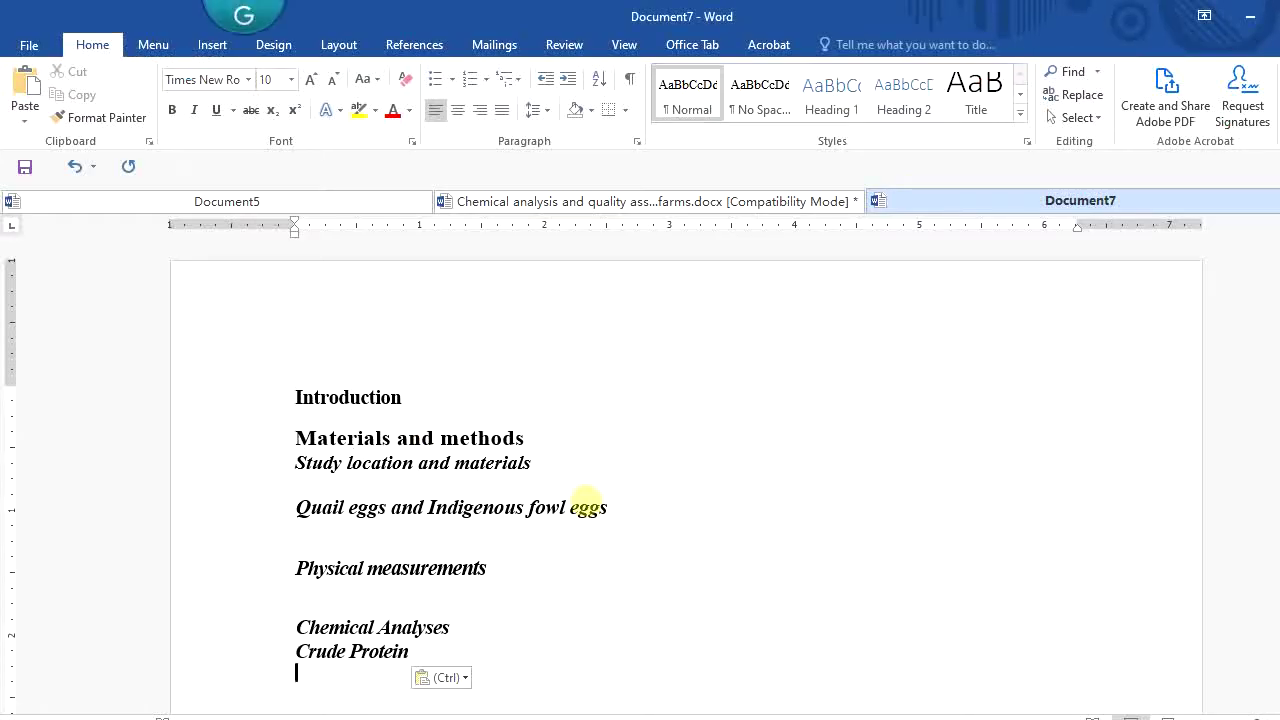
# - Return to the egg analysis document, review the selected headings back up to the Introduction, and clear the selection
pyautogui.click(500, 203)
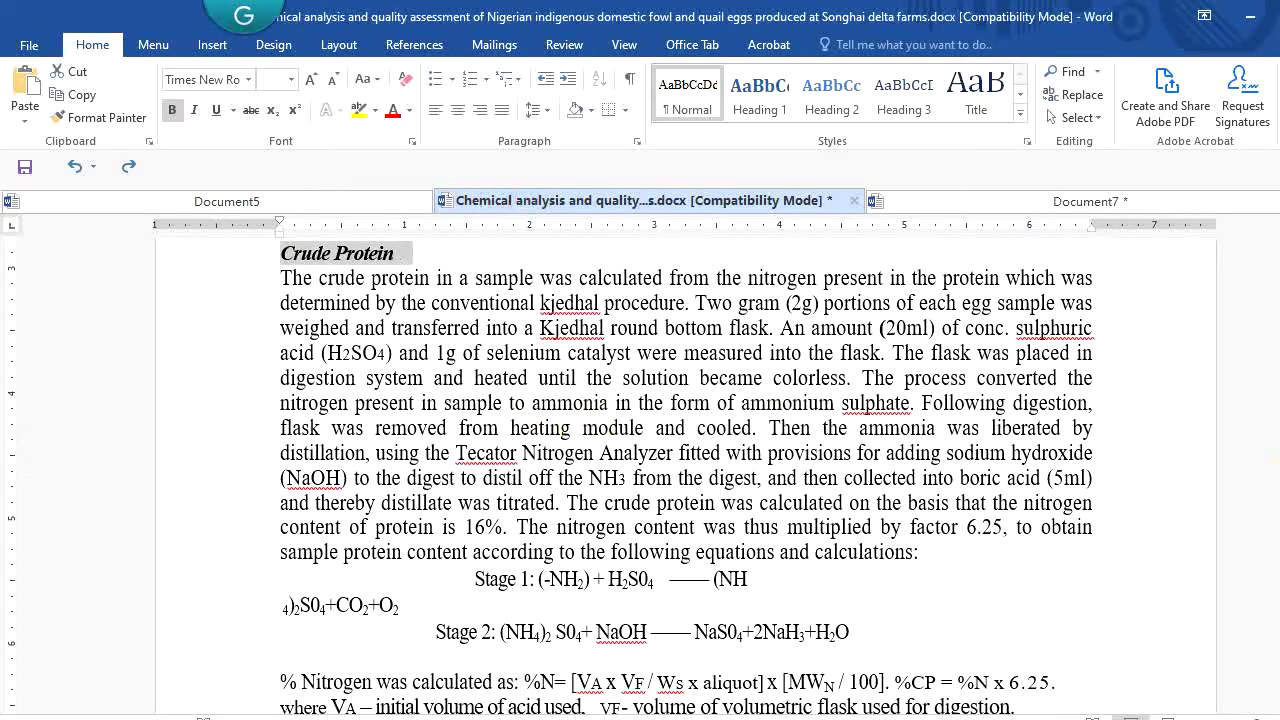
pyautogui.scroll(15, 686, 470)
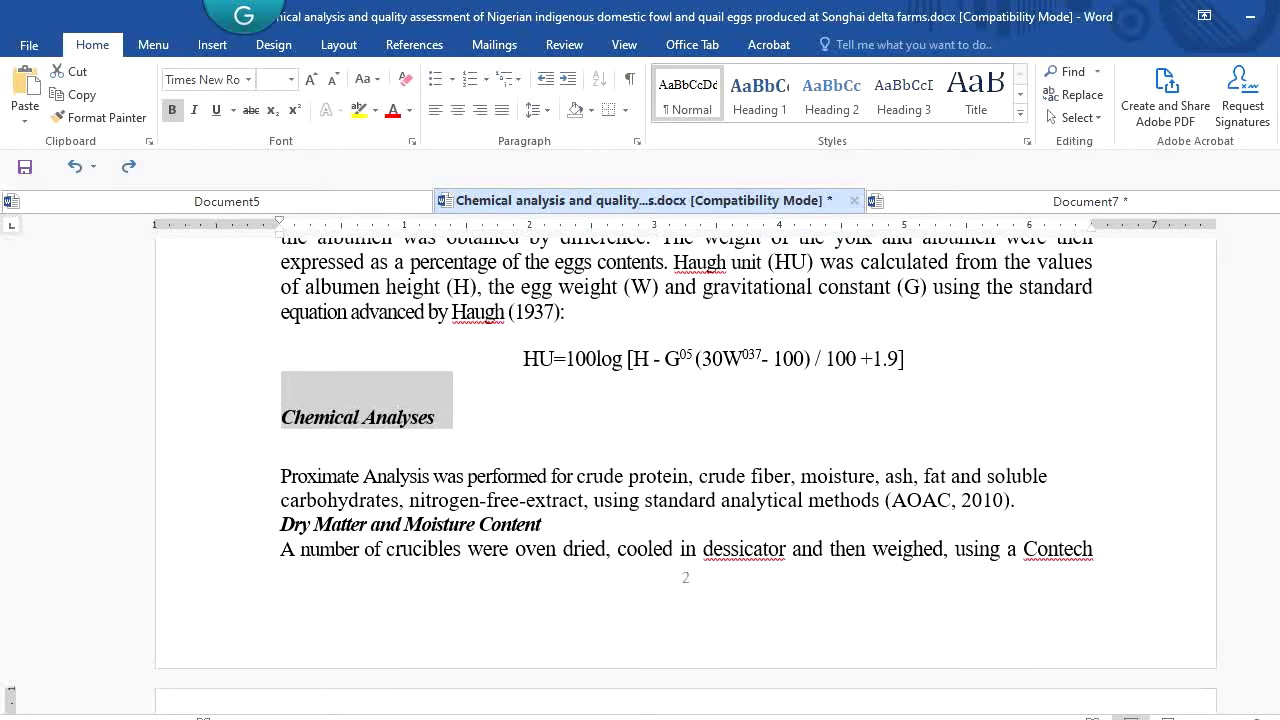
pyautogui.scroll(-1, 686, 490)
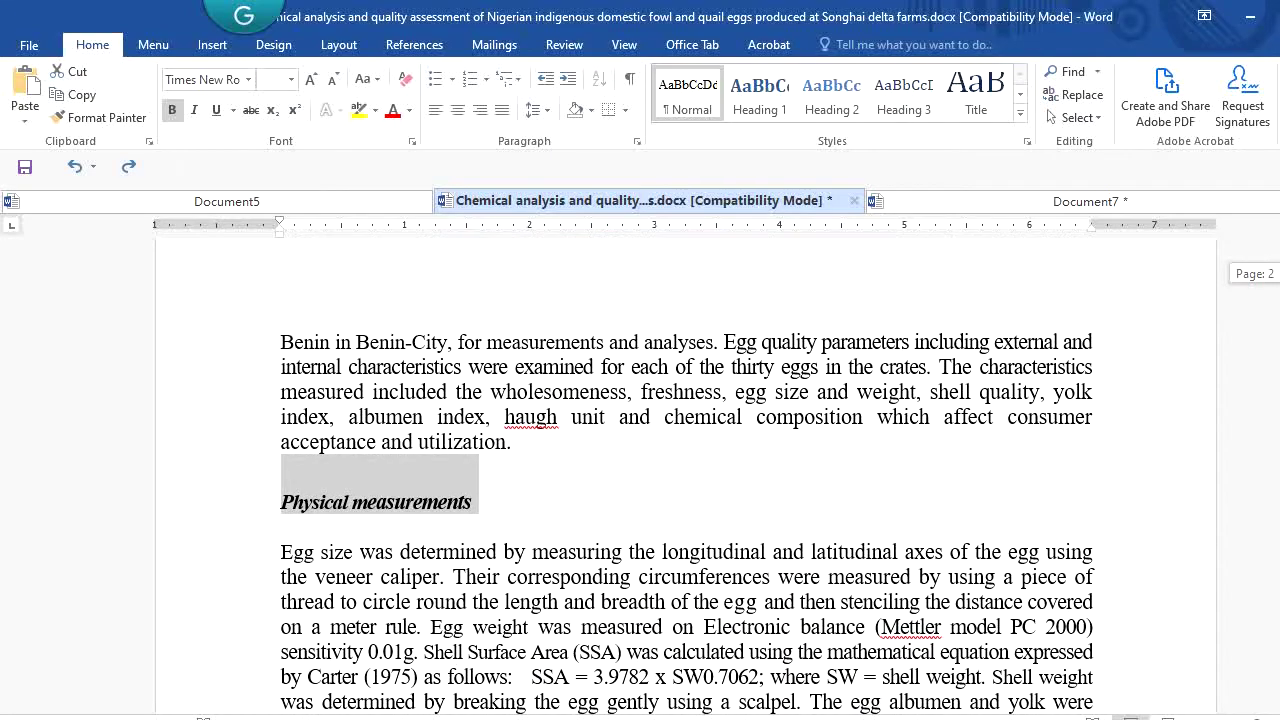
pyautogui.scroll(15, 686, 470)
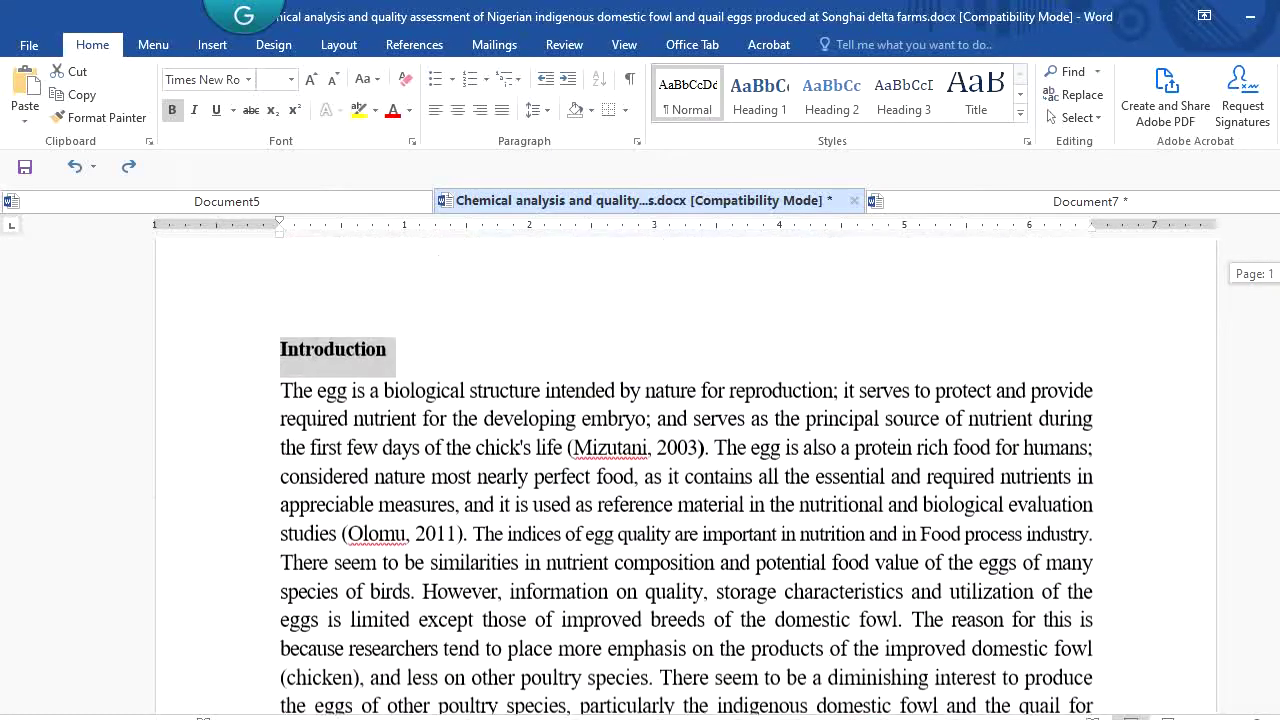
pyautogui.click(577, 466)
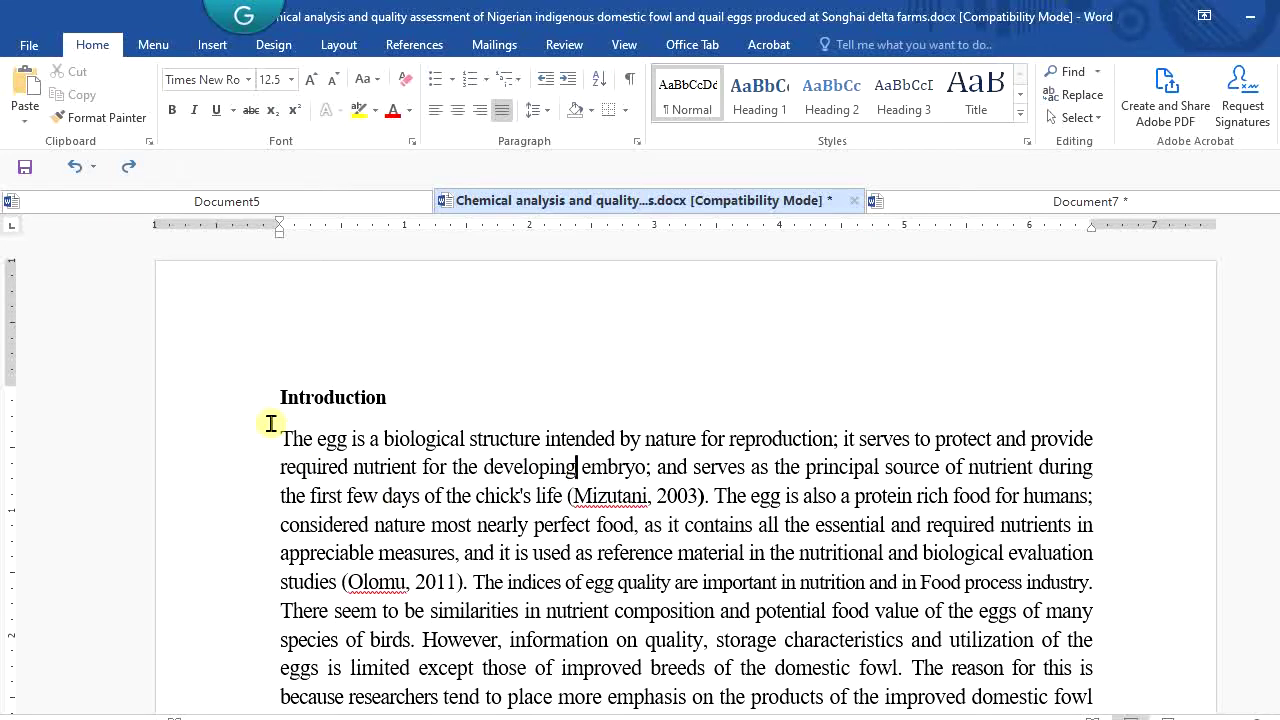
# - Select and copy the Introduction heading on its own, and switch to Document7
pyautogui.click(215, 418)
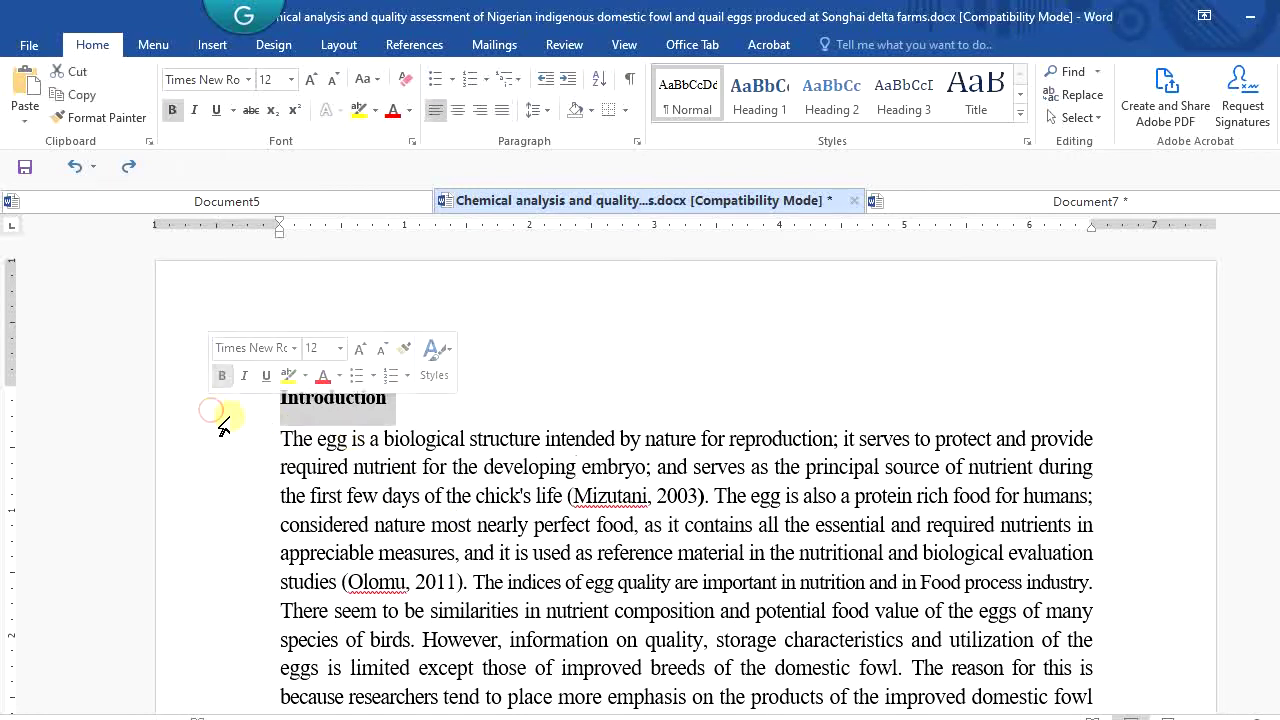
pyautogui.rightClick(318, 397)
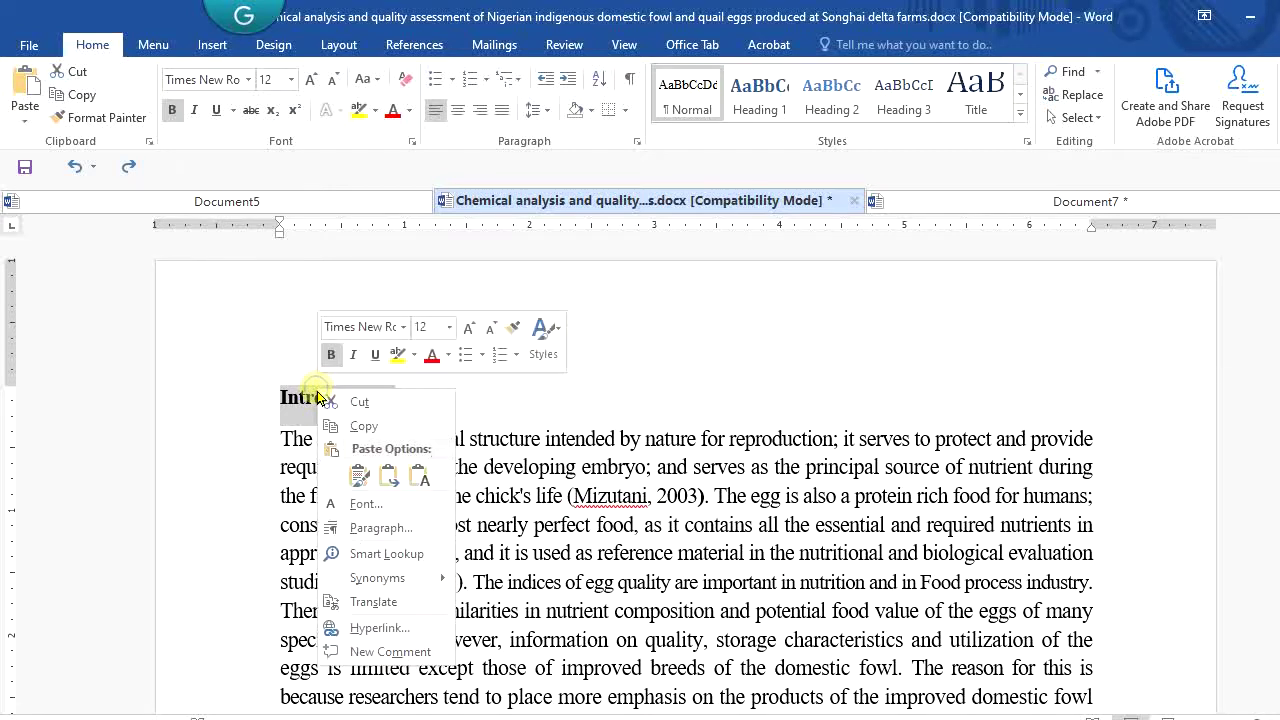
pyautogui.click(366, 474)
pyautogui.hotkey('ctrl', 'z')
pyautogui.rightClick(318, 397)
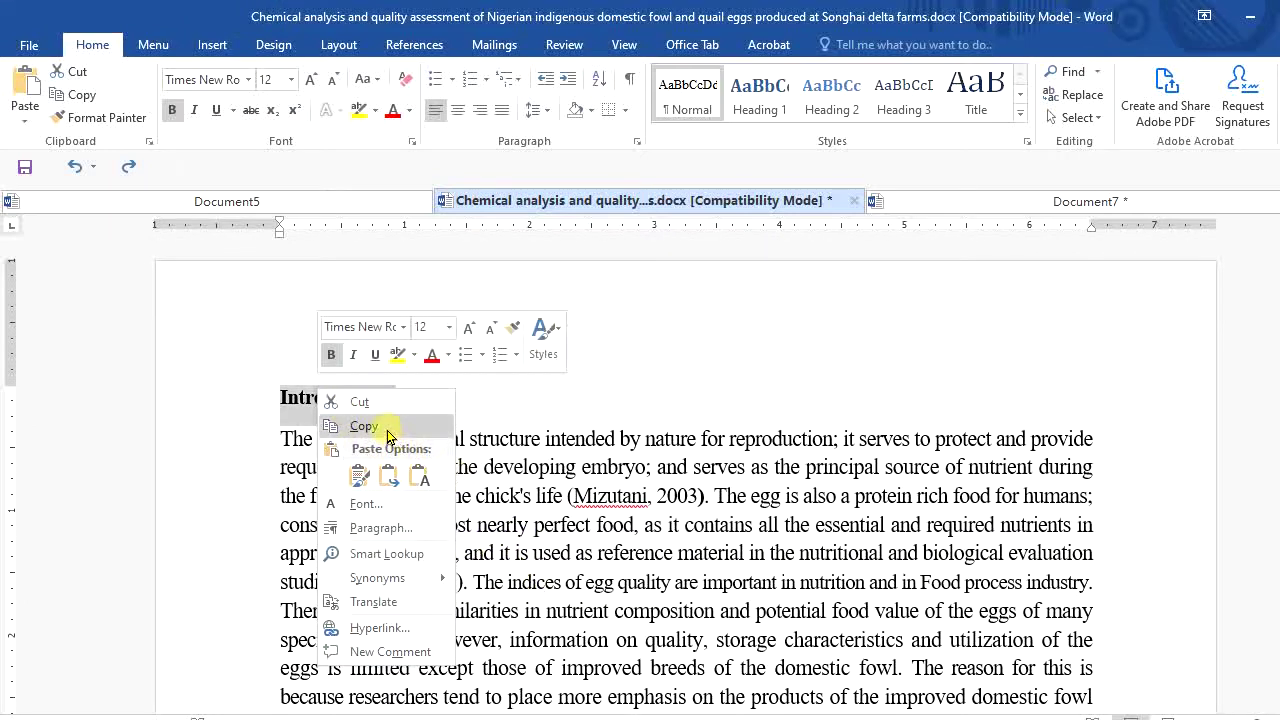
pyautogui.click(388, 436)
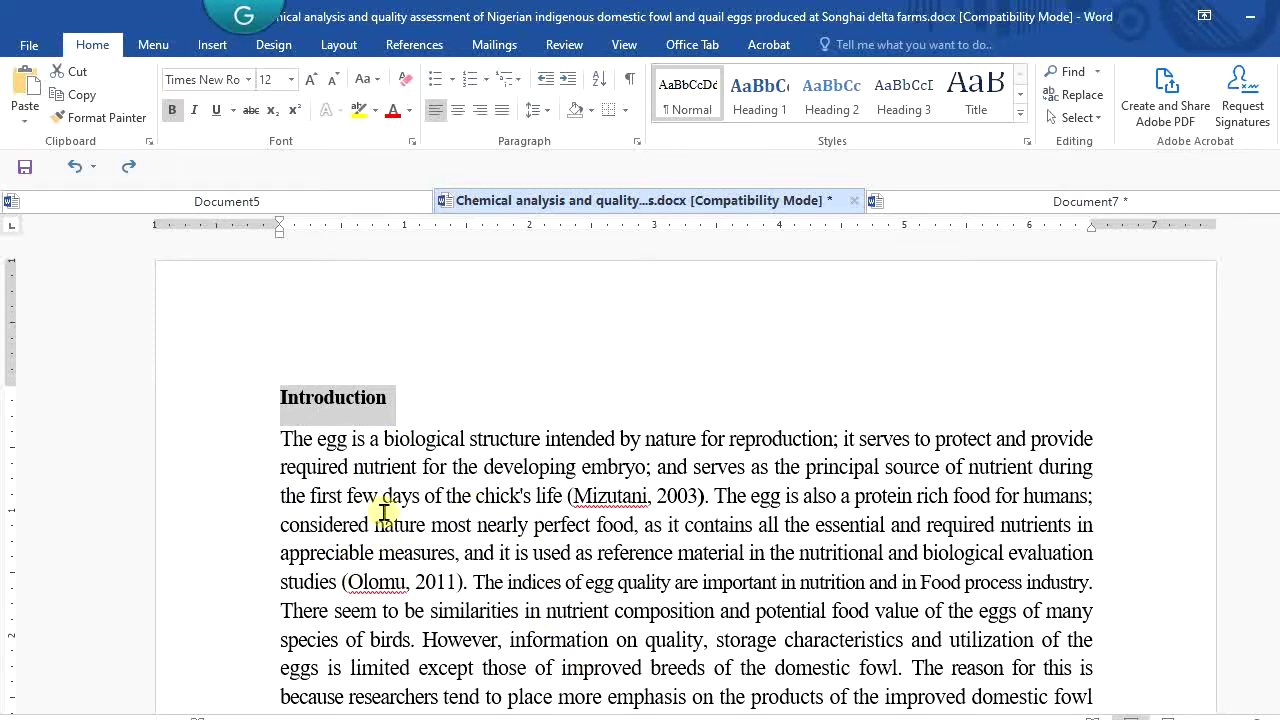
pyautogui.click(1090, 204)
pyautogui.hotkey('ctrl', 'v')
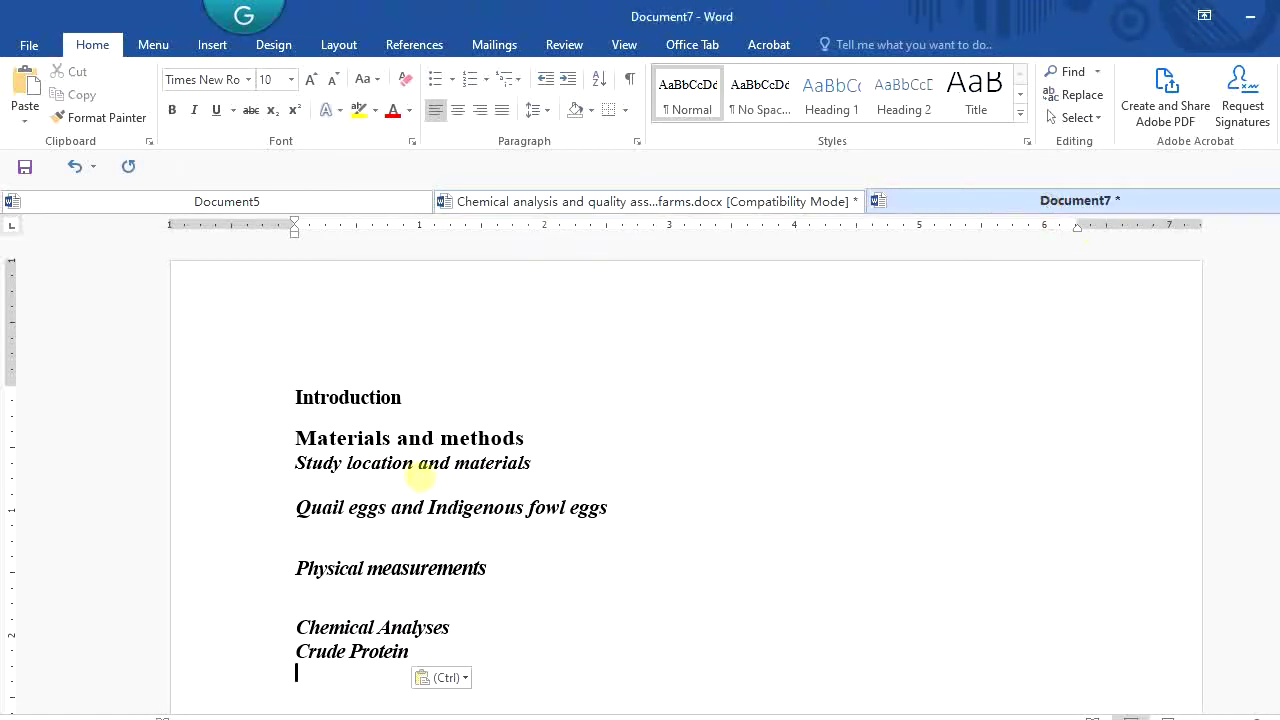